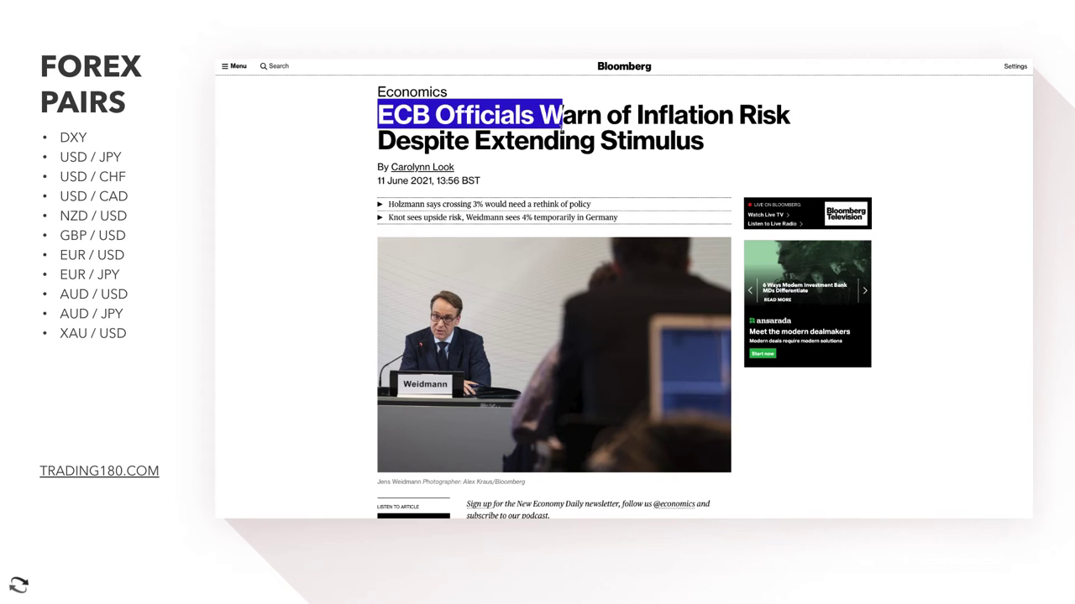
Step: Highlight the Bloomberg headline on ECB inflation risk, then clear the highlight
{"action": "left_click_drag", "start_coordinate": [563, 122], "coordinate": [672, 136]}
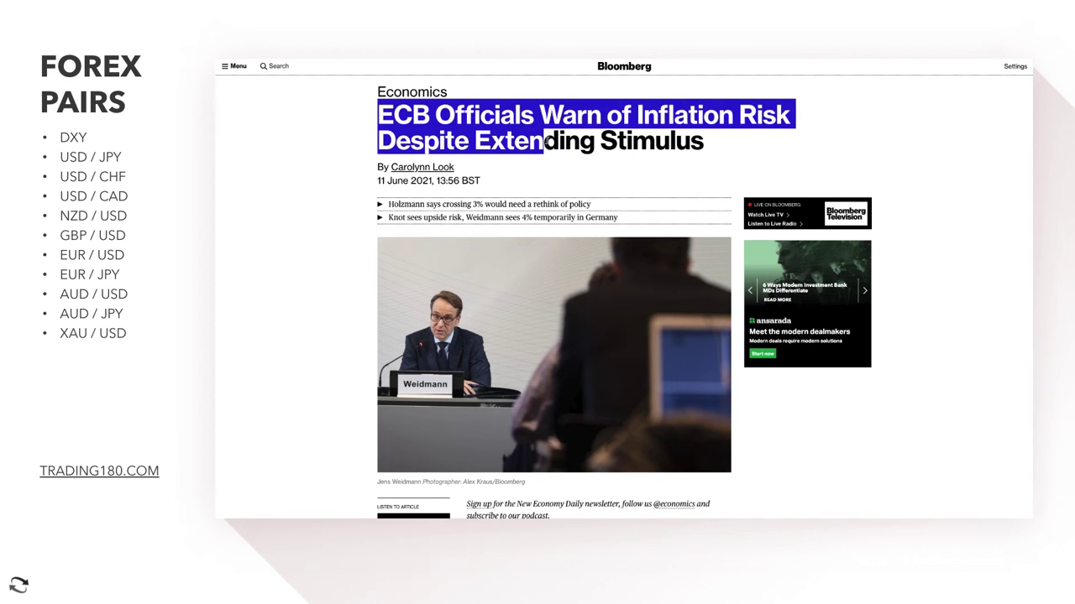
{"action": "left_click", "coordinate": [662, 137]}
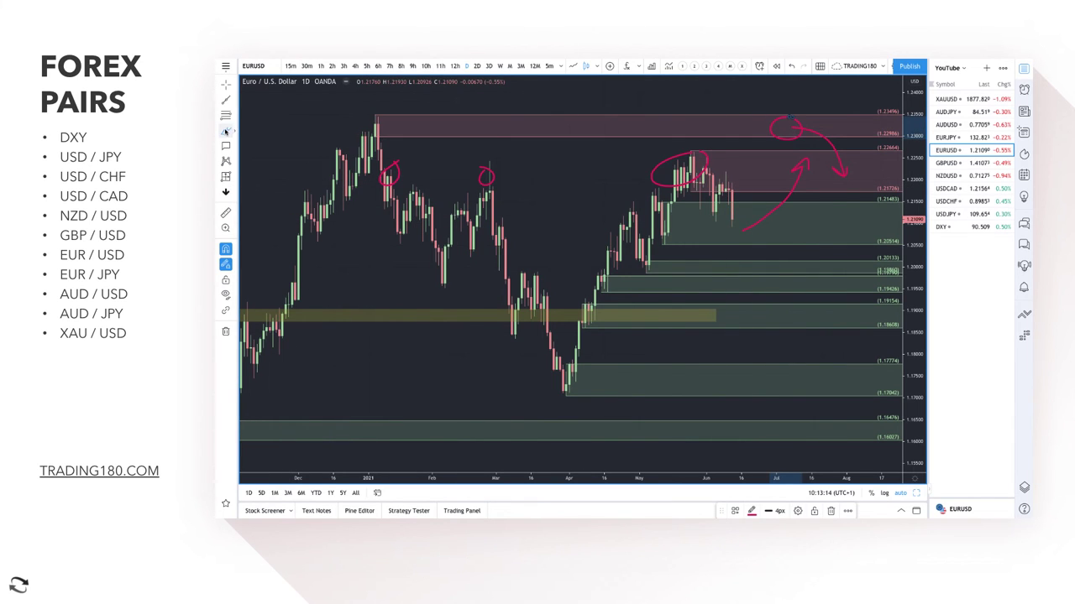
Step: Select the Brush freehand tool from the drawing-shapes flyout
{"action": "left_click", "coordinate": [225, 132]}
{"action": "left_click", "coordinate": [277, 131]}
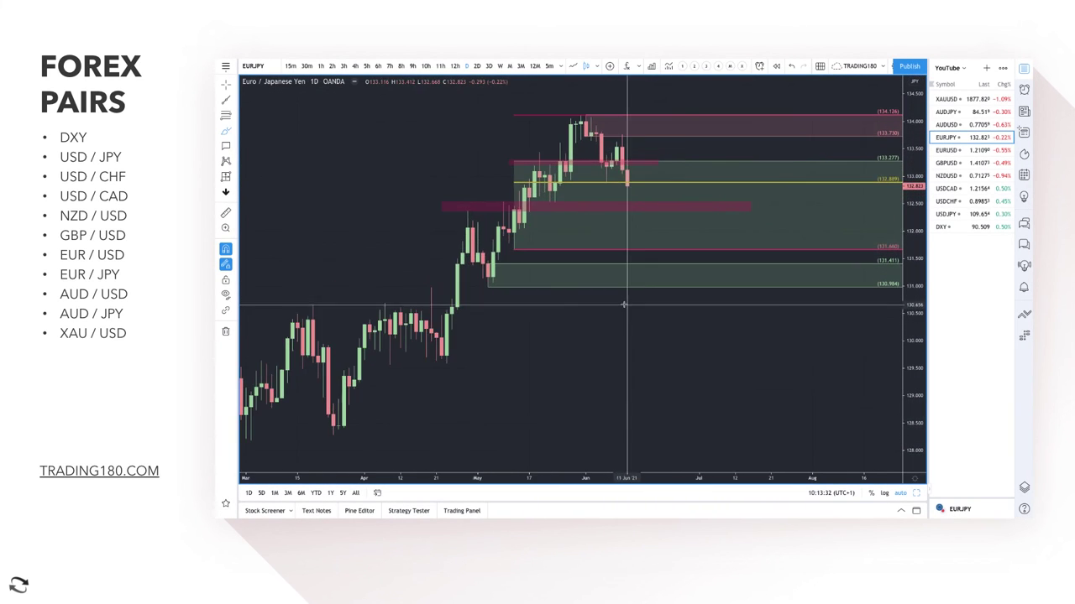
Step: Delete the pink zone near 133.2 and circle the latest EUR/JPY candle in red
{"action": "scroll", "coordinate": [624, 305], "scroll_direction": "up", "scroll_amount": 5}
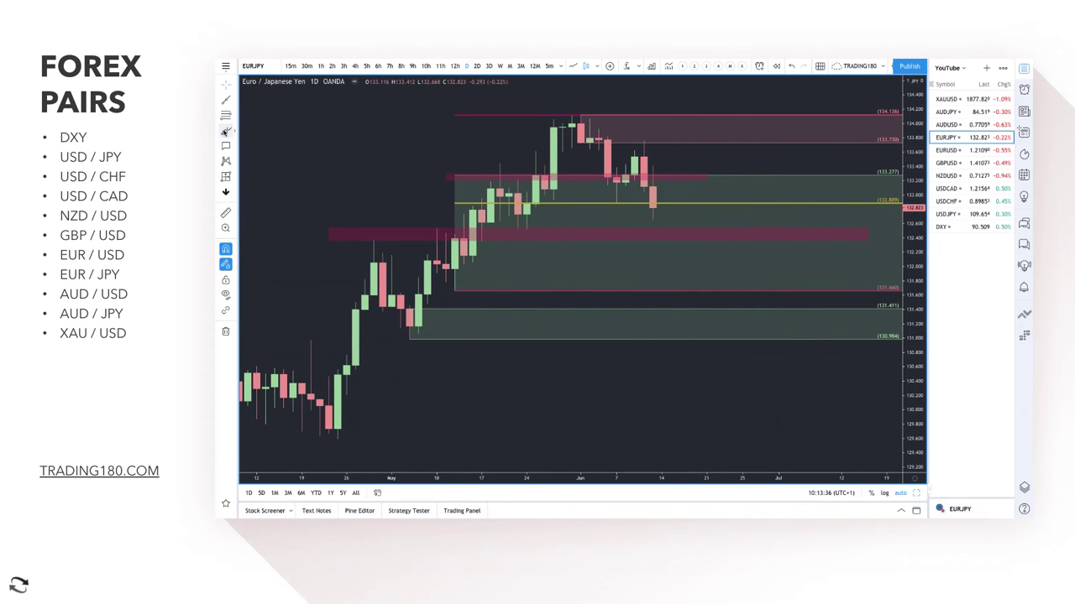
{"action": "left_click", "coordinate": [579, 178]}
{"action": "key", "text": "Delete"}
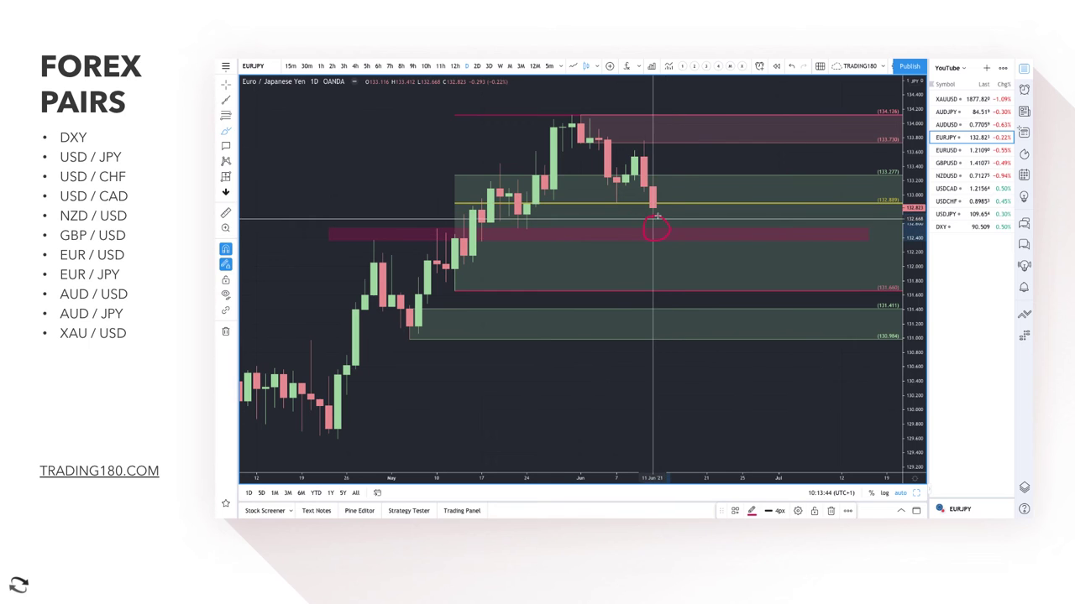
{"action": "mouse_move", "coordinate": [655, 218]}
{"action": "left_mouse_down"}
{"action": "mouse_move", "coordinate": [729, 179]}
{"action": "mouse_move", "coordinate": [734, 212]}
{"action": "left_mouse_up"}
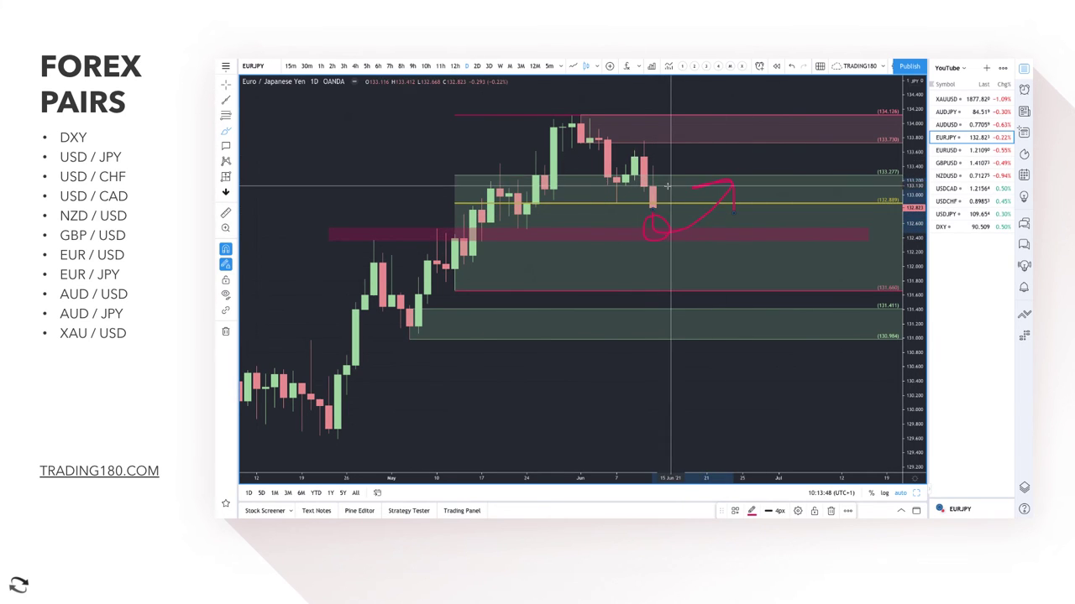
Step: Lower the green zone's top to about 132.98 and add a 134.126–133.284 zone rectangle
{"action": "mouse_move", "coordinate": [545, 175]}
{"action": "left_mouse_down"}
{"action": "mouse_move", "coordinate": [508, 197]}
{"action": "mouse_move", "coordinate": [506, 211]}
{"action": "left_mouse_up"}
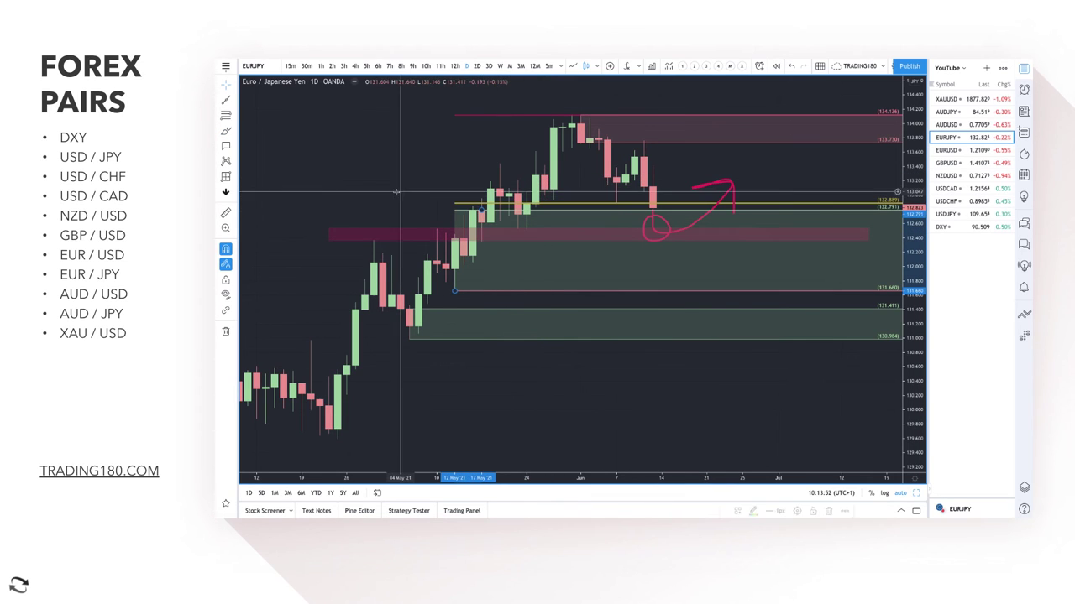
{"action": "left_click", "coordinate": [227, 117]}
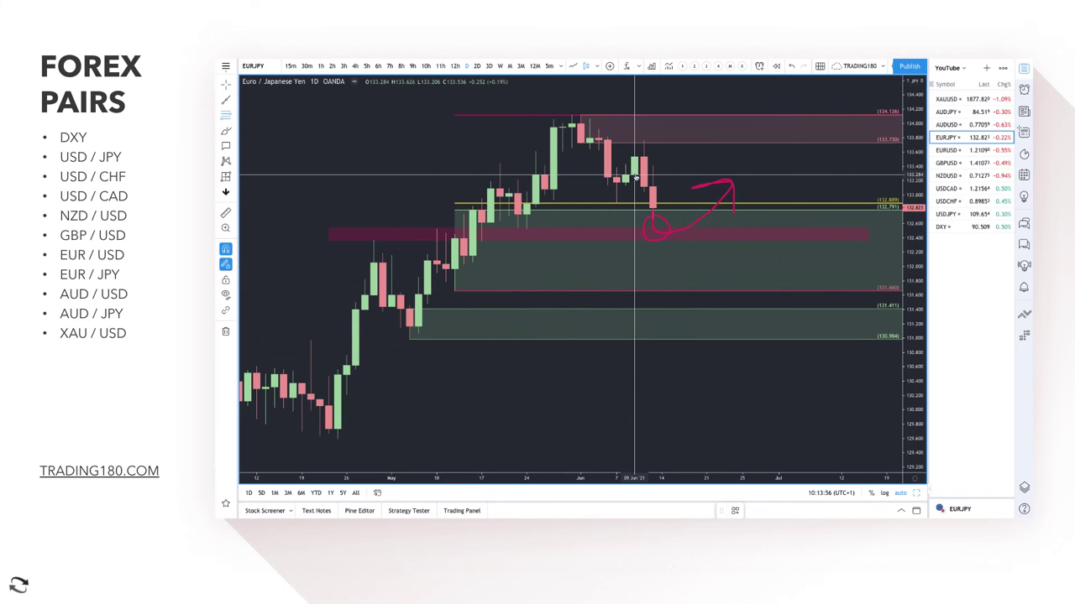
{"action": "left_click", "coordinate": [580, 115]}
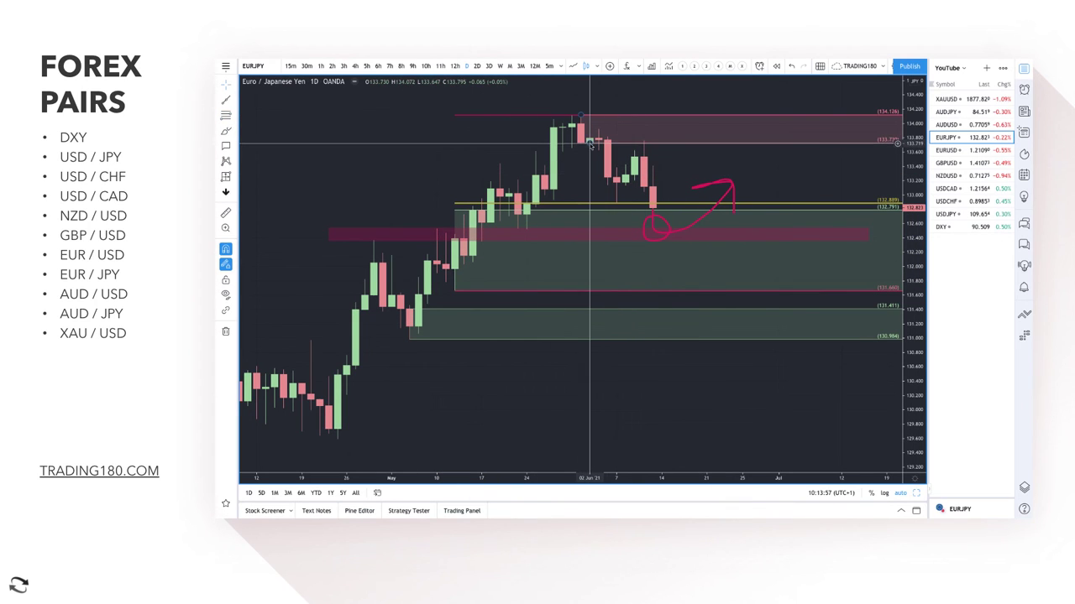
{"action": "left_click", "coordinate": [634, 174]}
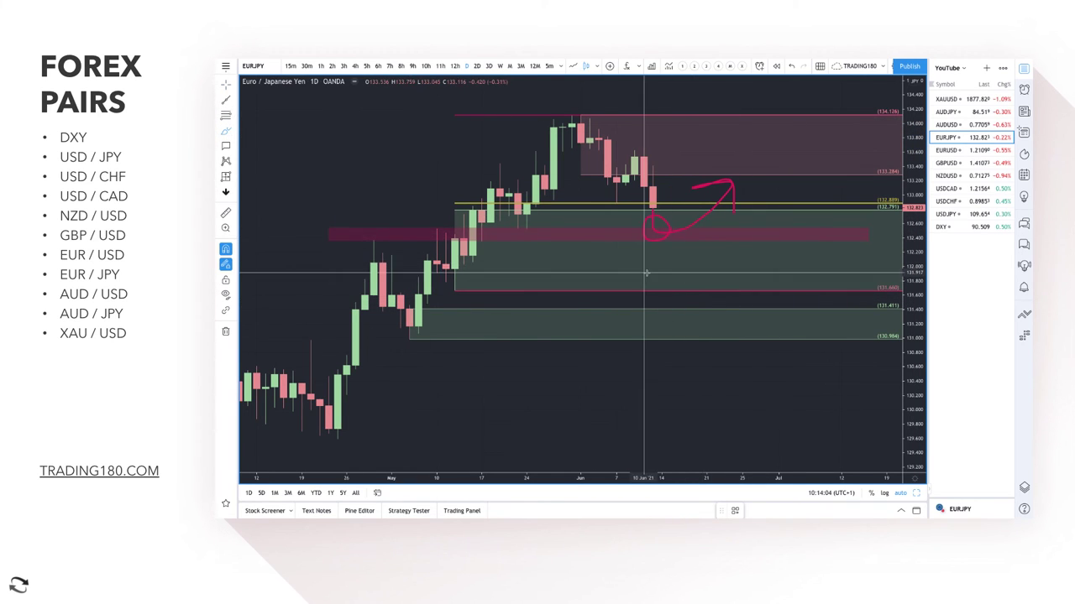
Step: Draw a large upward arrow on the left and circle earlier candle tops at the pink band
{"action": "scroll", "coordinate": [721, 347], "scroll_direction": "down", "scroll_amount": 2}
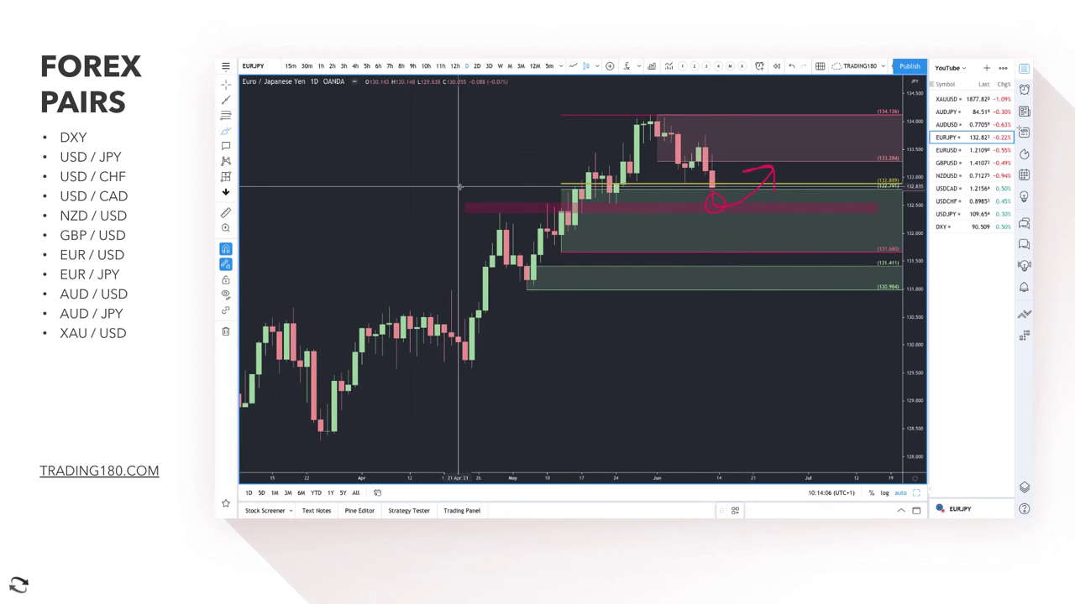
{"action": "left_click_drag", "start_coordinate": [348, 202], "coordinate": [348, 115]}
{"action": "left_click_drag", "start_coordinate": [329, 132], "coordinate": [375, 141]}
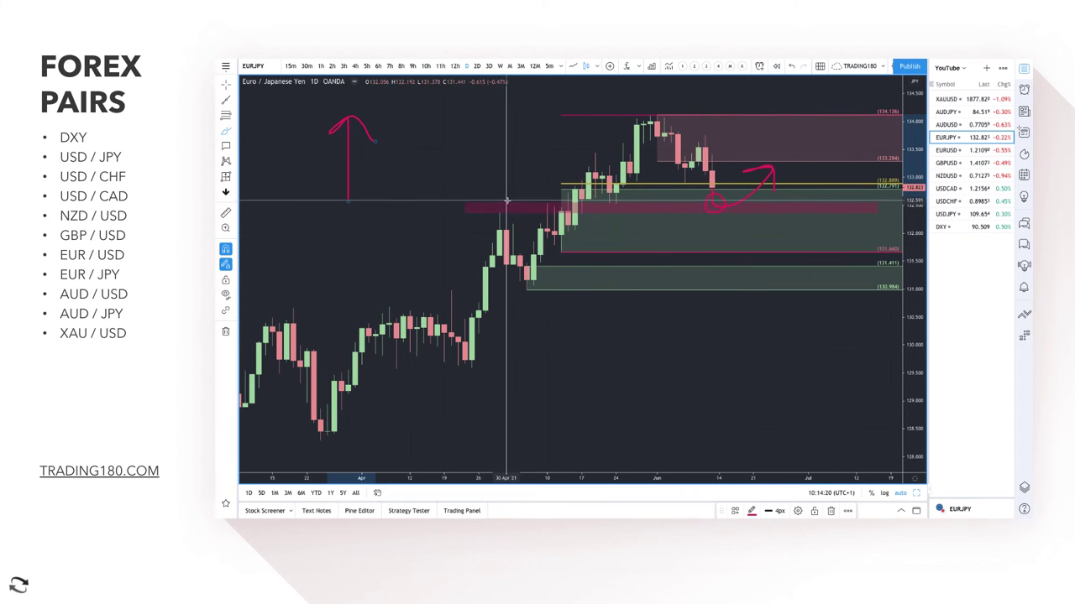
{"action": "mouse_move", "coordinate": [507, 201]}
{"action": "left_mouse_down"}
{"action": "mouse_move", "coordinate": [499, 228]}
{"action": "mouse_move", "coordinate": [506, 195]}
{"action": "mouse_move", "coordinate": [556, 211]}
{"action": "mouse_move", "coordinate": [548, 220]}
{"action": "mouse_move", "coordinate": [614, 197]}
{"action": "left_mouse_up"}
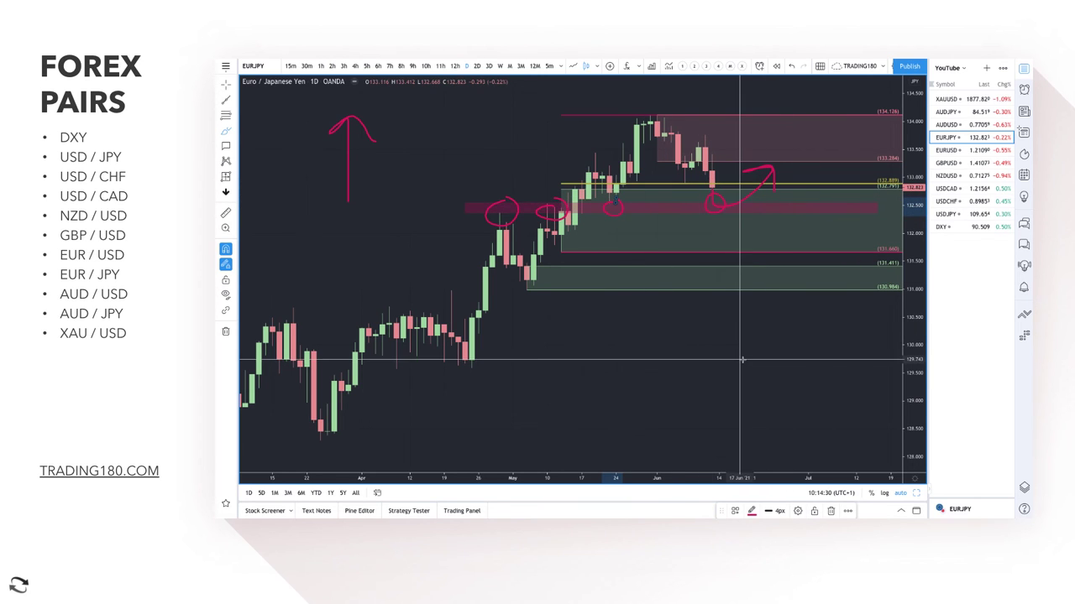
Step: Sketch a projected EUR/JPY price path to the right of the latest candle
{"action": "scroll", "coordinate": [737, 358], "scroll_direction": "down", "scroll_amount": 4}
{"action": "scroll", "coordinate": [760, 252], "scroll_direction": "up", "scroll_amount": 4}
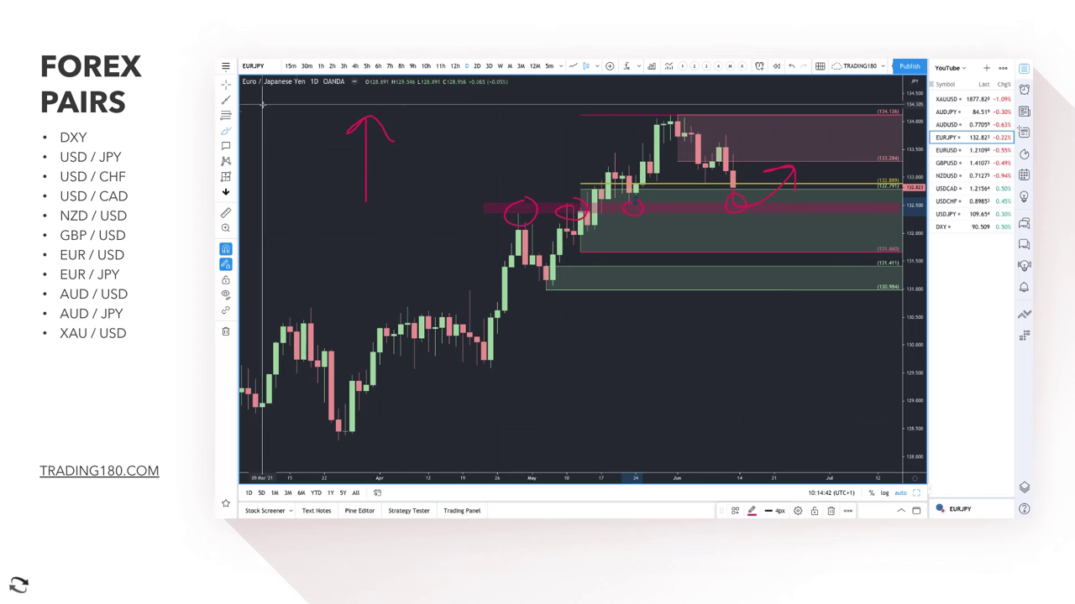
{"action": "left_click", "coordinate": [224, 130]}
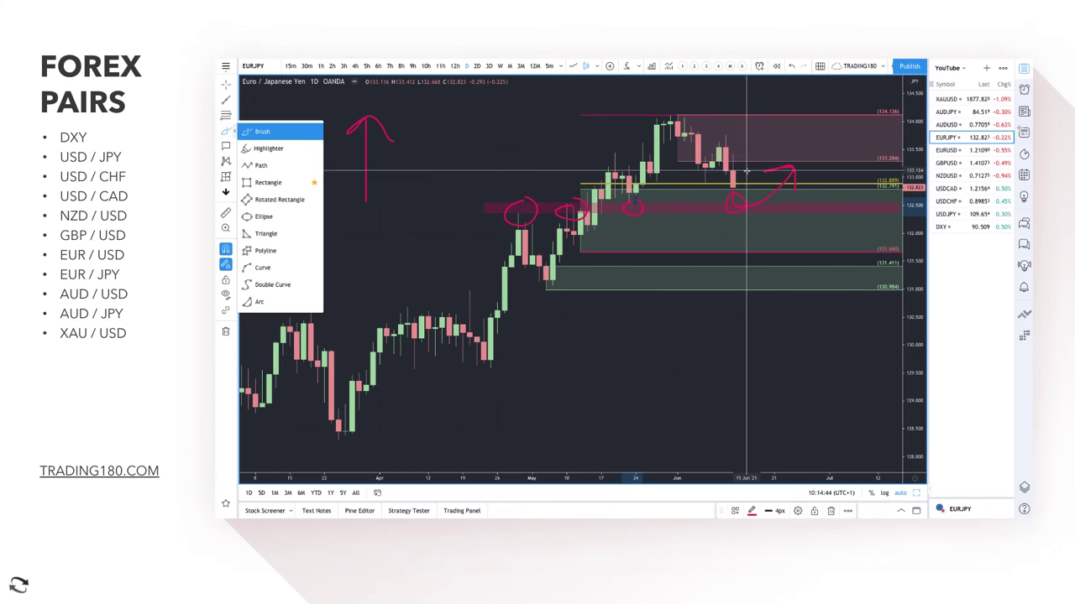
{"action": "mouse_move", "coordinate": [740, 166]}
{"action": "left_mouse_down"}
{"action": "mouse_move", "coordinate": [760, 154]}
{"action": "mouse_move", "coordinate": [819, 161]}
{"action": "mouse_move", "coordinate": [833, 217]}
{"action": "left_mouse_up"}
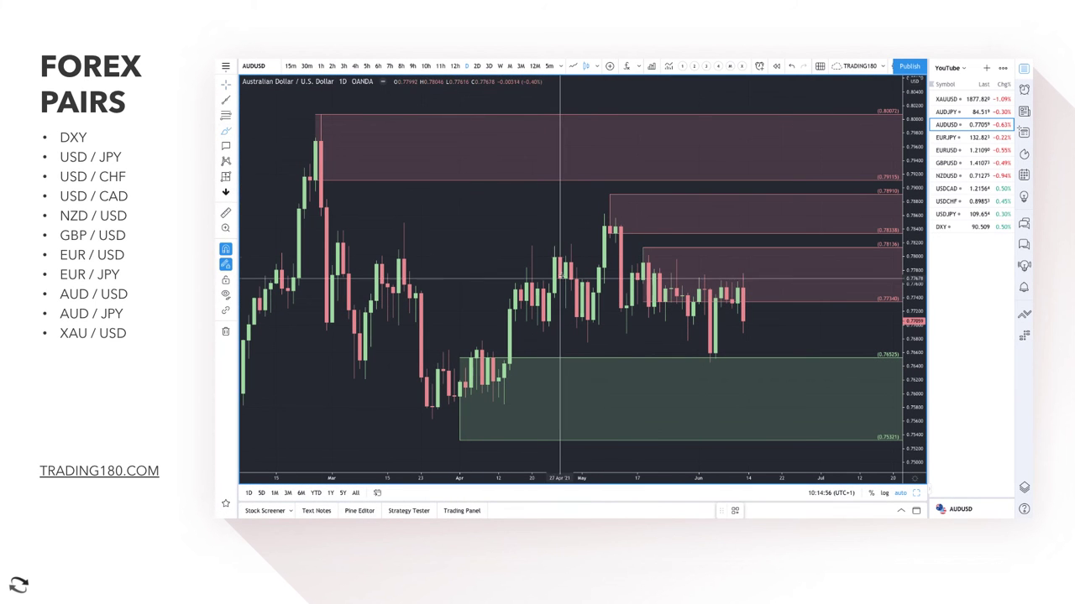
Step: Zoom out and sketch AUD/USD price dipping into the green zone, then rising
{"action": "scroll", "coordinate": [555, 284], "scroll_direction": "down", "scroll_amount": 1}
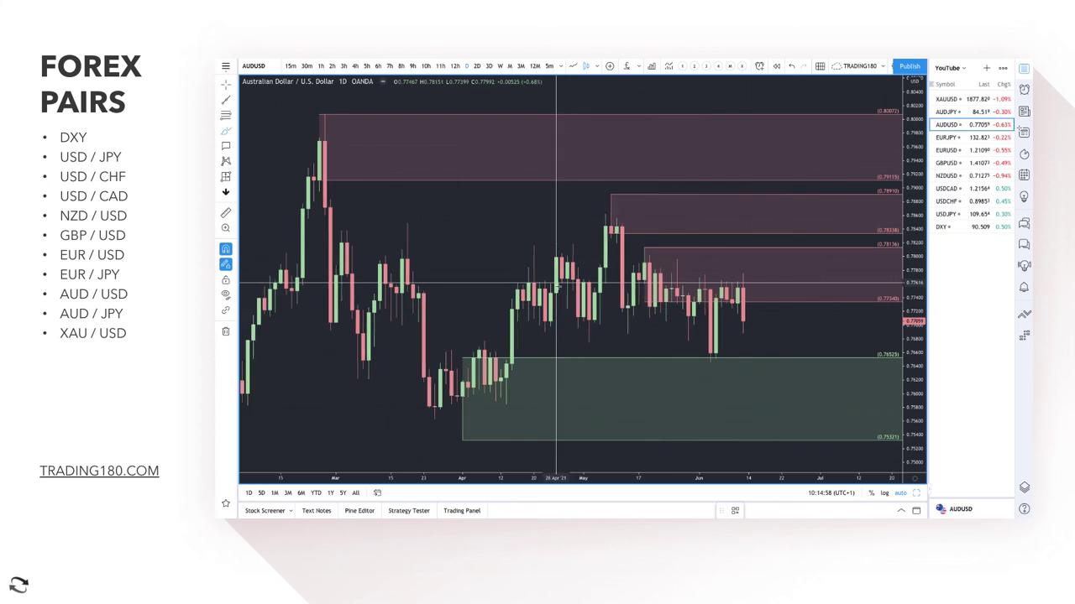
{"action": "scroll", "coordinate": [555, 284], "scroll_direction": "down", "scroll_amount": 1}
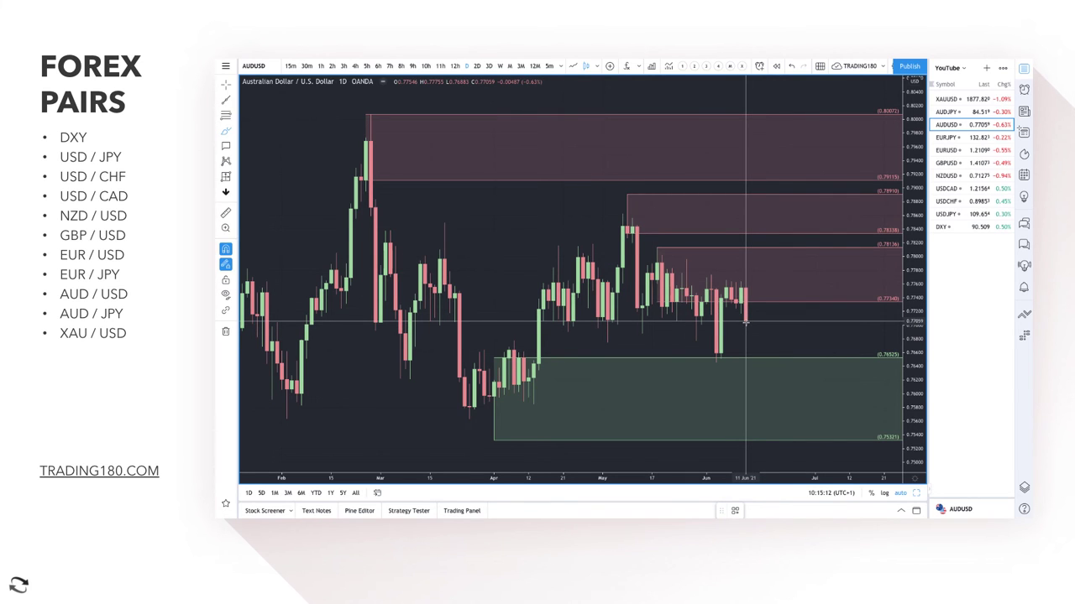
{"action": "mouse_move", "coordinate": [746, 356]}
{"action": "left_mouse_down"}
{"action": "mouse_move", "coordinate": [762, 388]}
{"action": "mouse_move", "coordinate": [789, 359]}
{"action": "mouse_move", "coordinate": [810, 359]}
{"action": "left_mouse_up"}
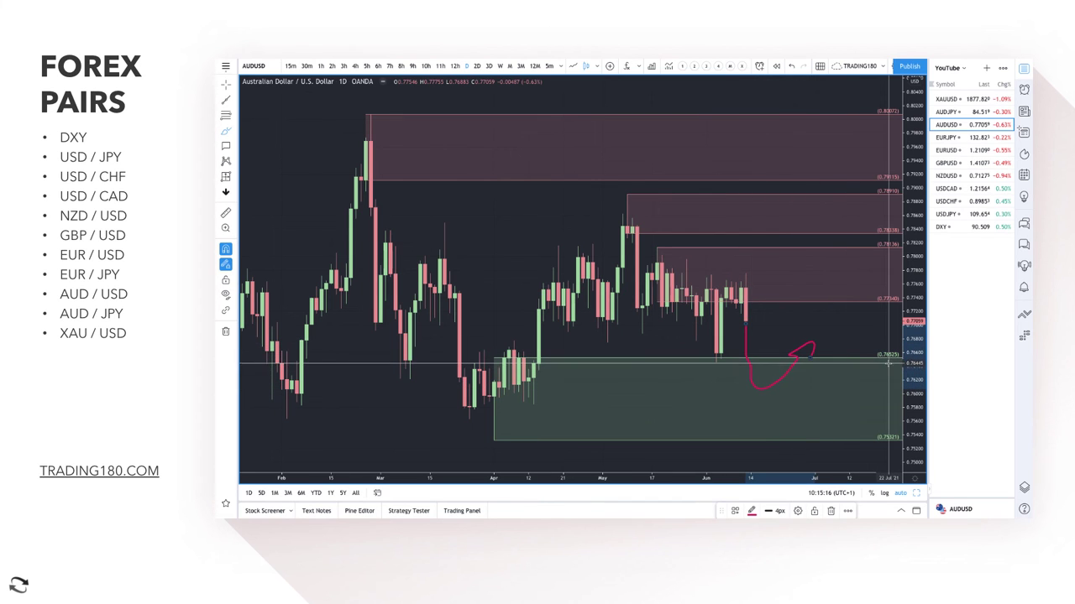
Step: Lower the green demand zone's top edge to about 0.7623
{"action": "scroll", "coordinate": [813, 364], "scroll_direction": "down", "scroll_amount": 3}
{"action": "scroll", "coordinate": [815, 368], "scroll_direction": "down", "scroll_amount": 2}
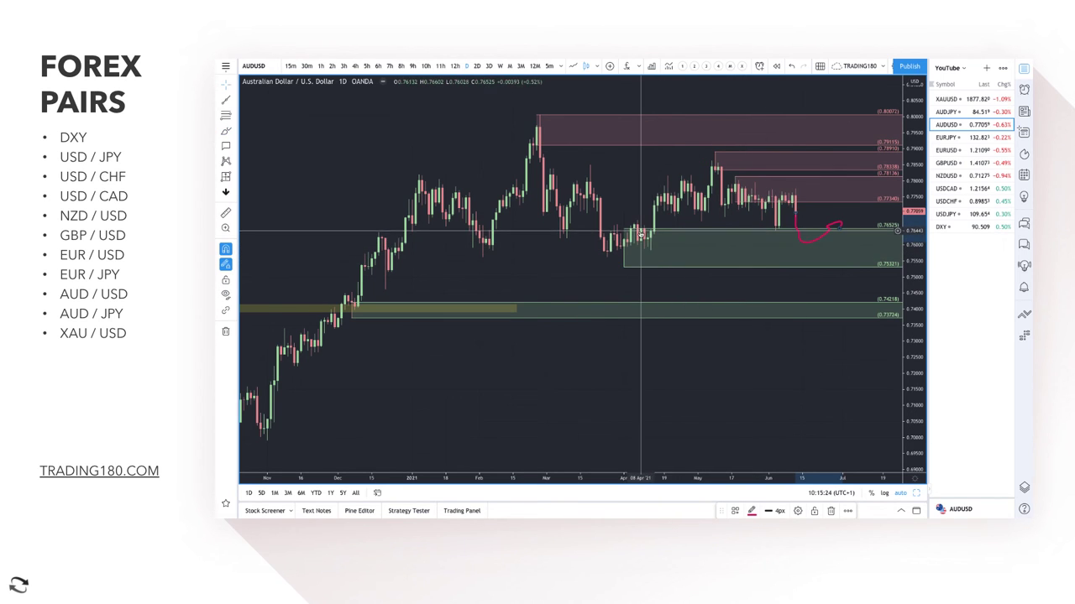
{"action": "scroll", "coordinate": [646, 234], "scroll_direction": "up", "scroll_amount": 3}
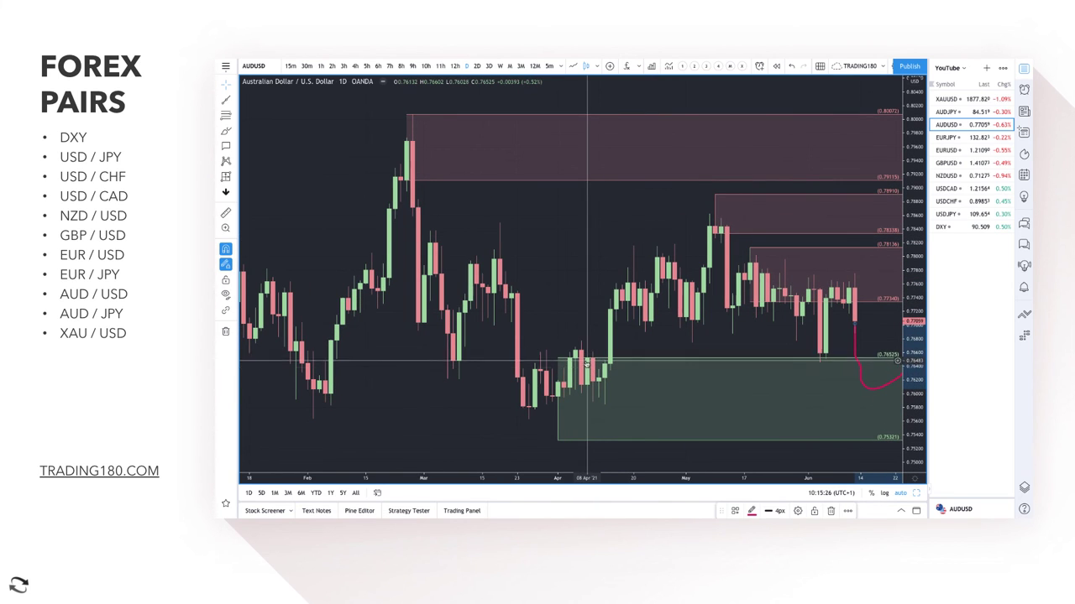
{"action": "left_click_drag", "start_coordinate": [587, 363], "coordinate": [604, 379]}
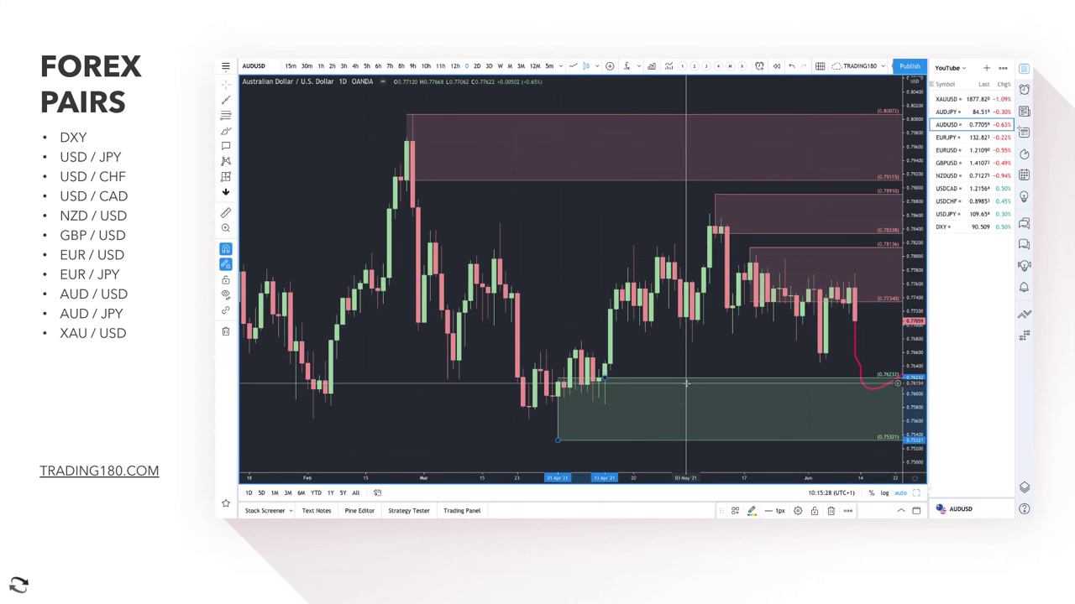
{"action": "scroll", "coordinate": [686, 383], "scroll_direction": "down", "scroll_amount": 4}
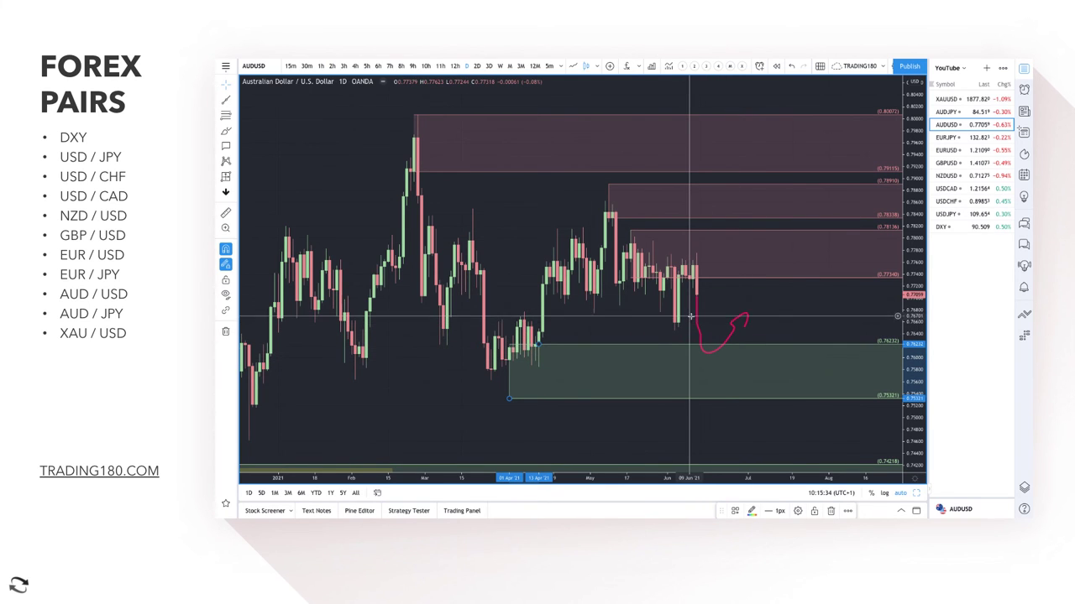
{"action": "left_click", "coordinate": [235, 148]}
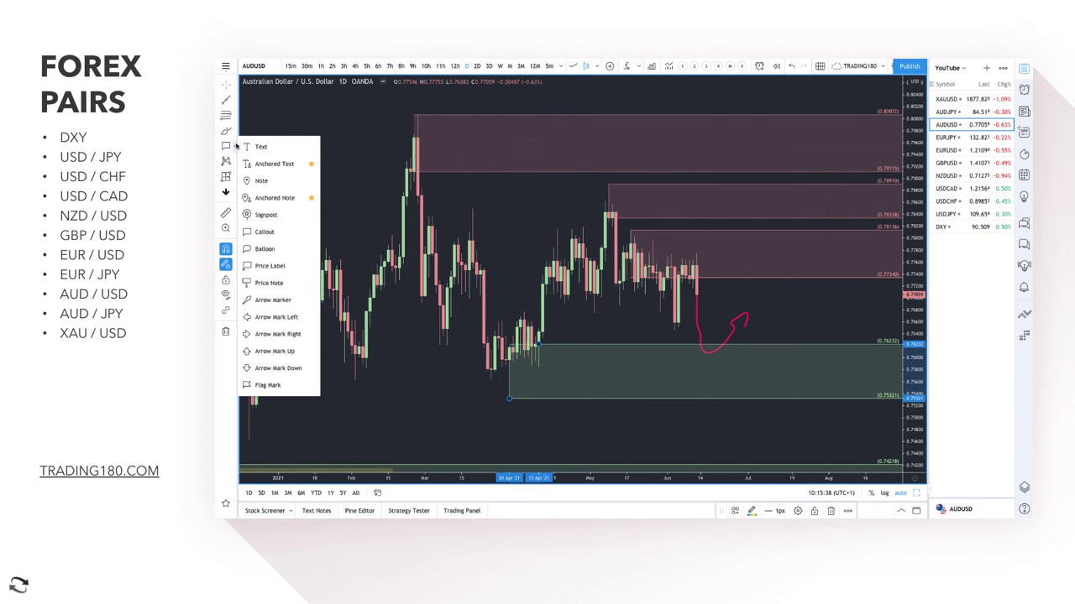
{"action": "left_click", "coordinate": [236, 130]}
{"action": "left_click", "coordinate": [256, 182]}
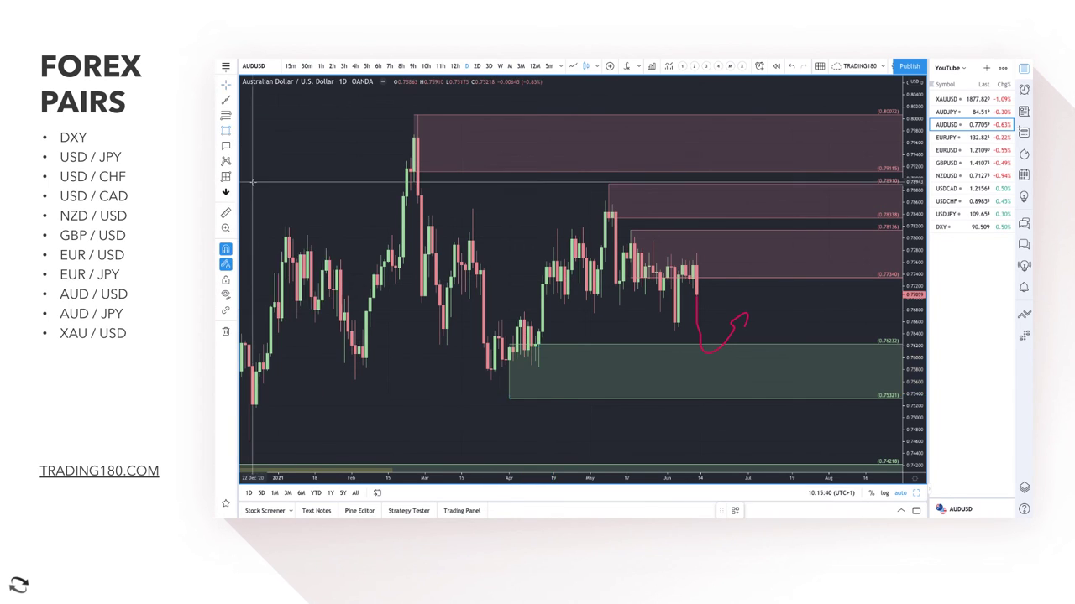
{"action": "left_click_drag", "start_coordinate": [594, 313], "coordinate": [817, 311]}
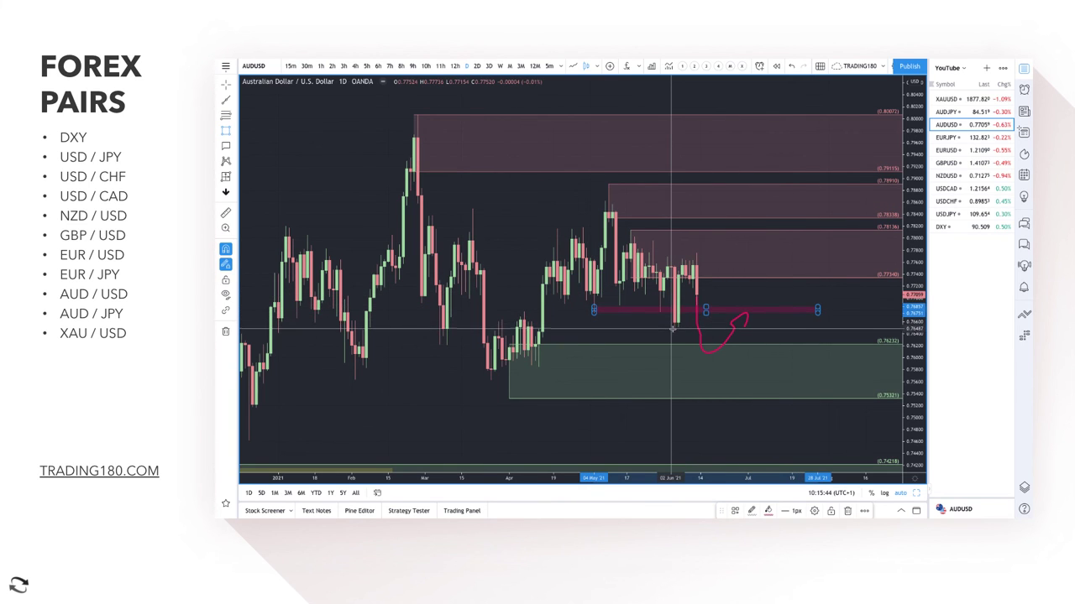
{"action": "left_click_drag", "start_coordinate": [672, 329], "coordinate": [817, 313]}
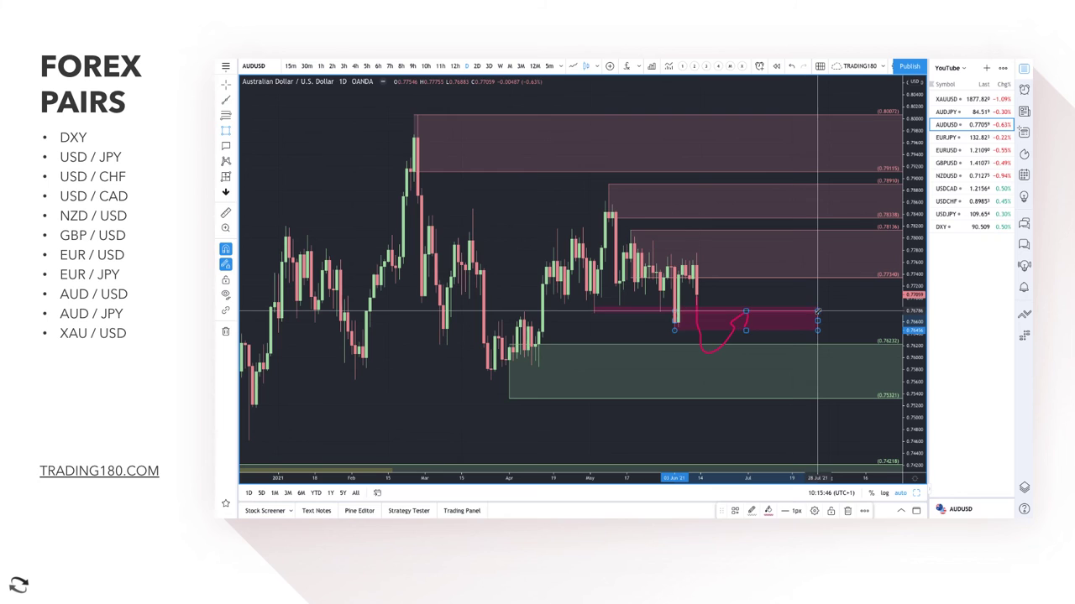
{"action": "left_click", "coordinate": [733, 512]}
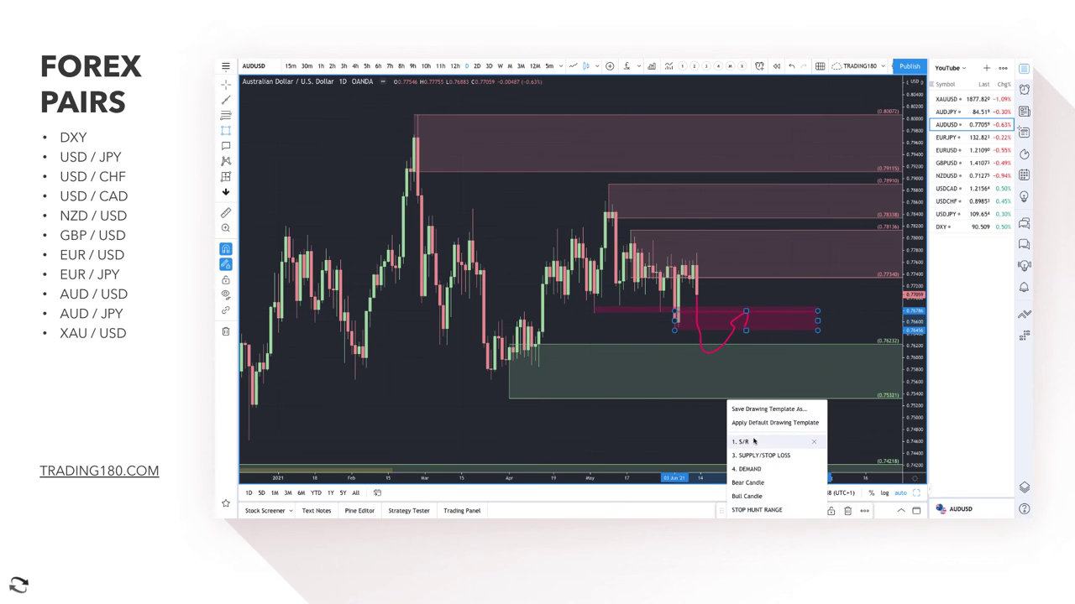
{"action": "left_click", "coordinate": [756, 470]}
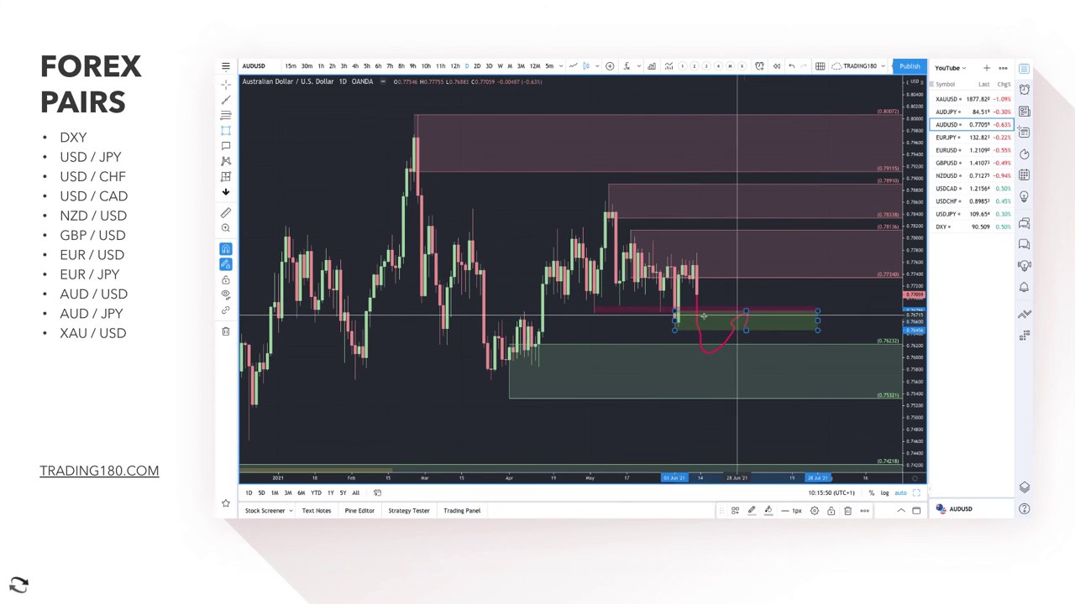
{"action": "left_click", "coordinate": [684, 309]}
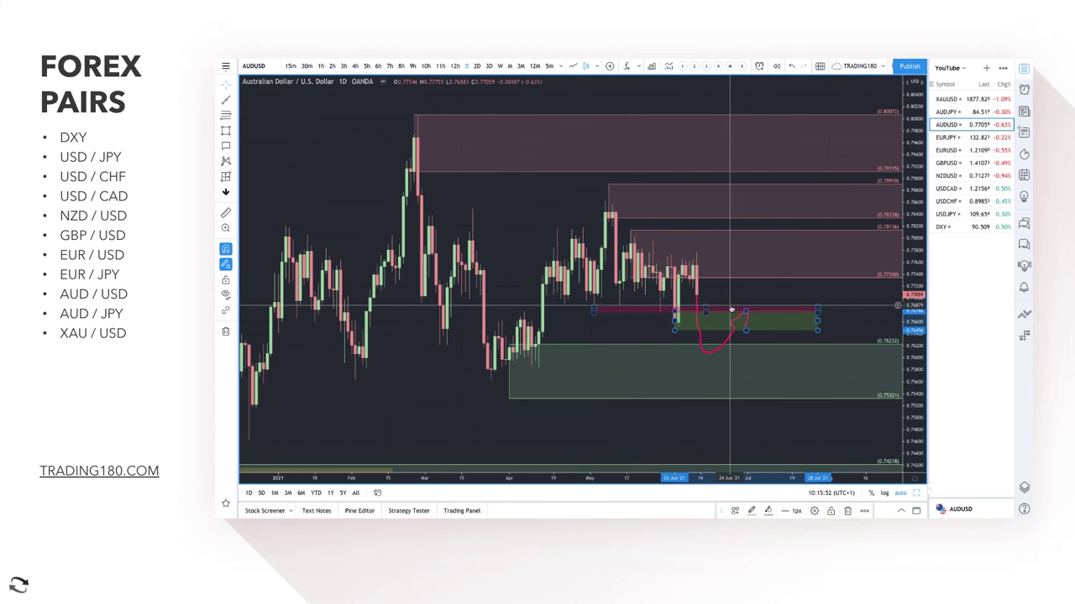
{"action": "key", "text": "Delete"}
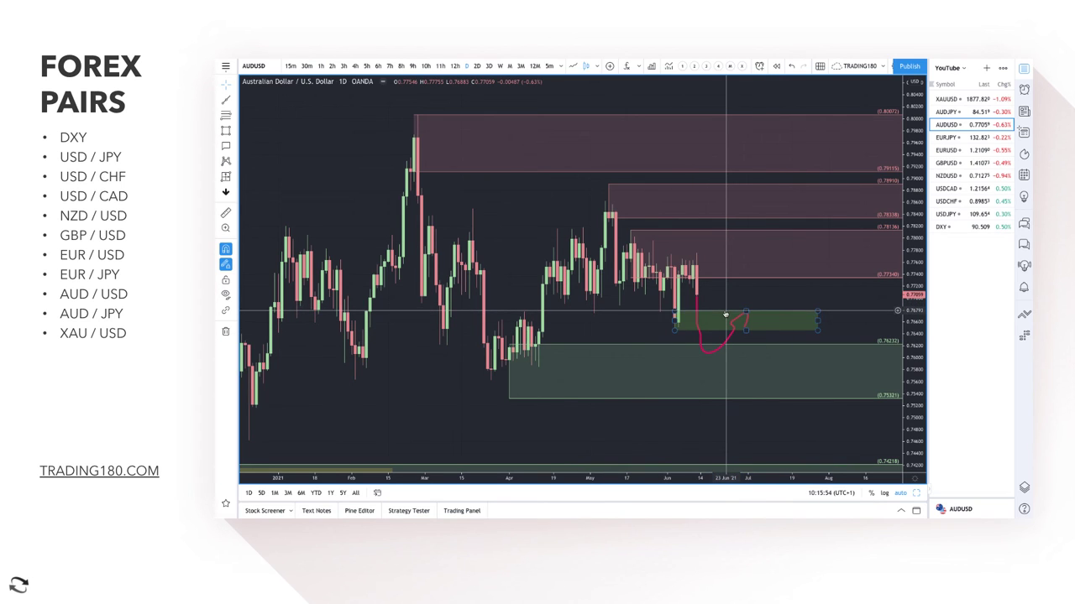
{"action": "key", "text": "Delete"}
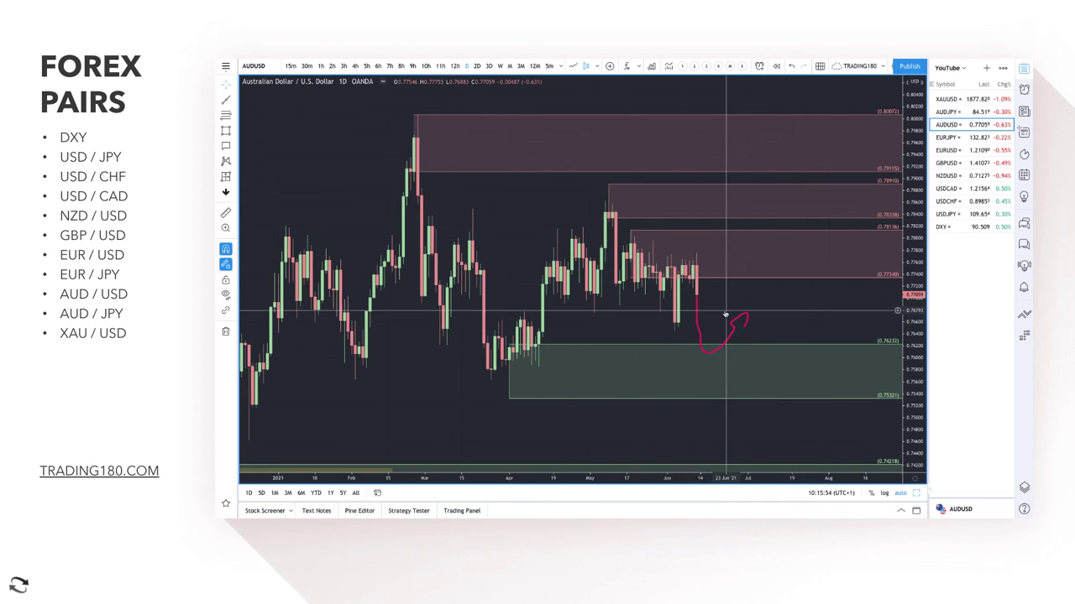
{"action": "left_click", "coordinate": [234, 147]}
Step: With the Highlighter, draw a path rising from the last candle, arcing down, and circle its peak
{"action": "left_click", "coordinate": [235, 130]}
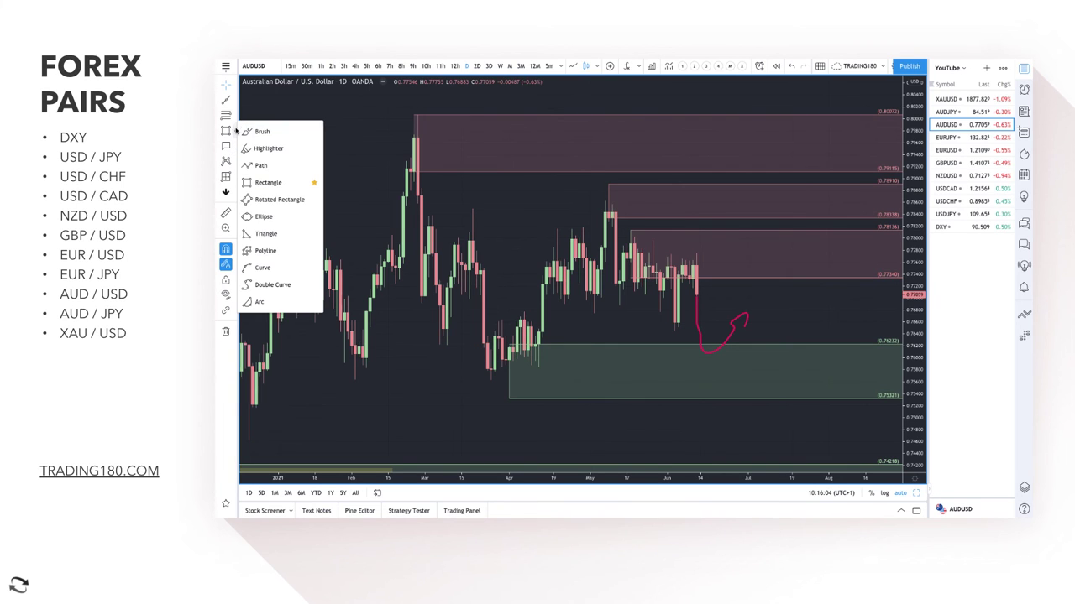
{"action": "left_click", "coordinate": [269, 146]}
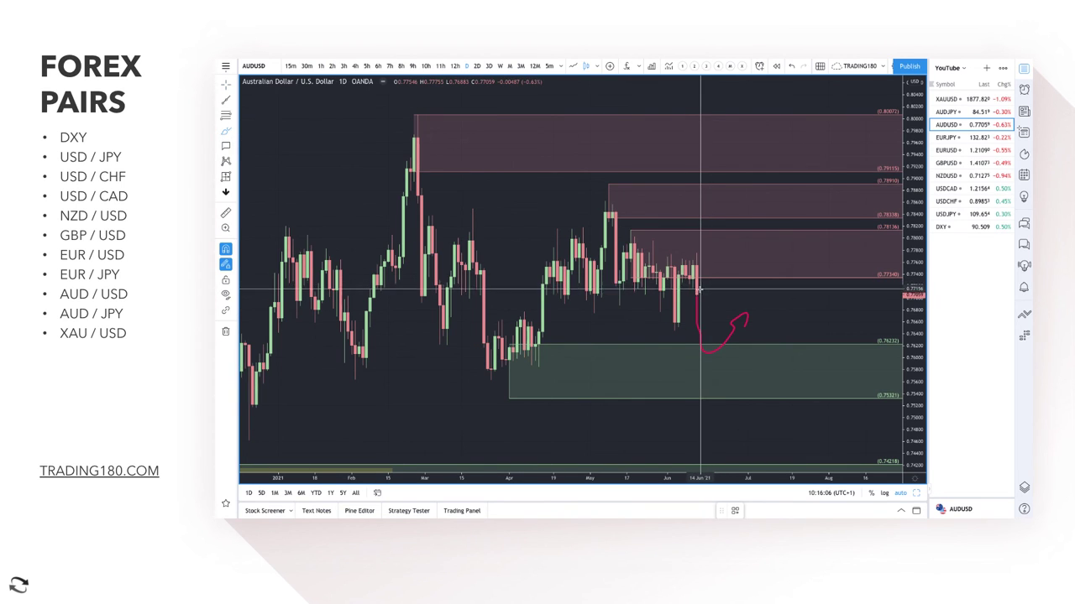
{"action": "left_click_drag", "start_coordinate": [698, 292], "coordinate": [740, 199]}
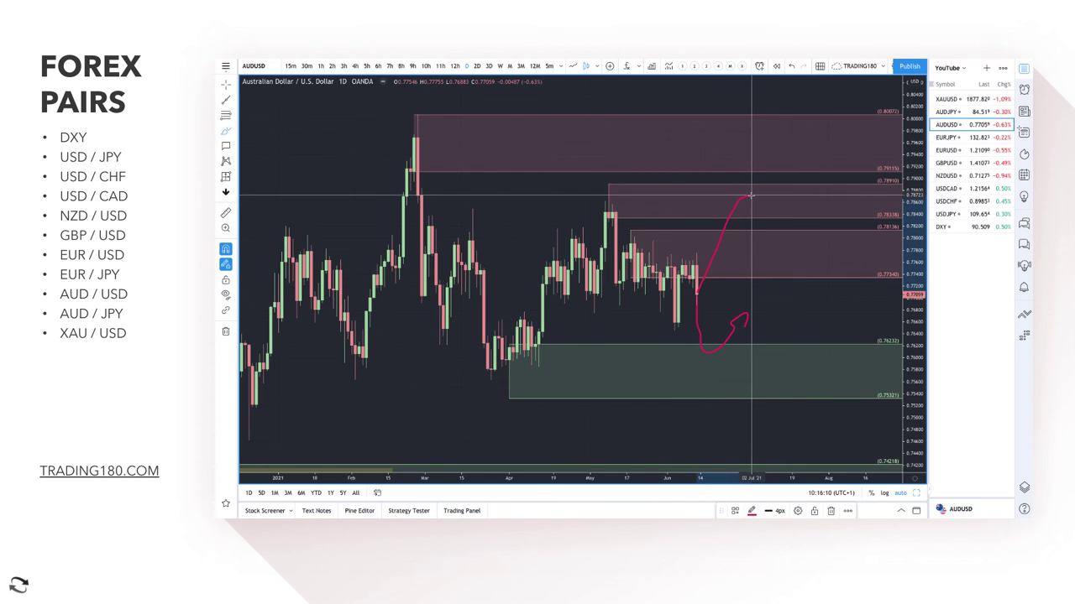
{"action": "left_click_drag", "start_coordinate": [749, 196], "coordinate": [793, 286]}
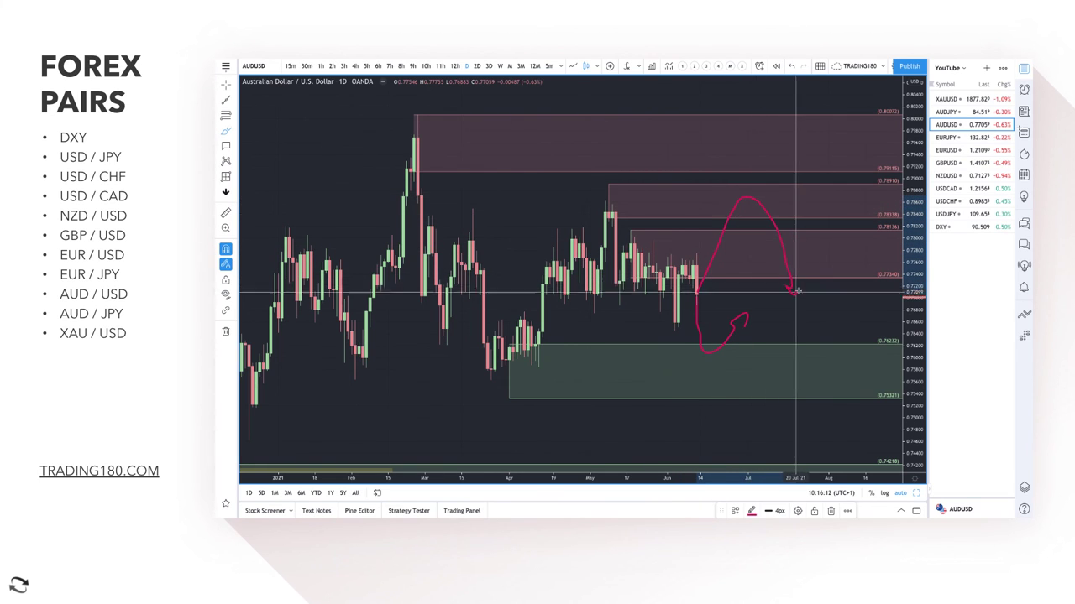
{"action": "left_click_drag", "start_coordinate": [619, 186], "coordinate": [629, 197]}
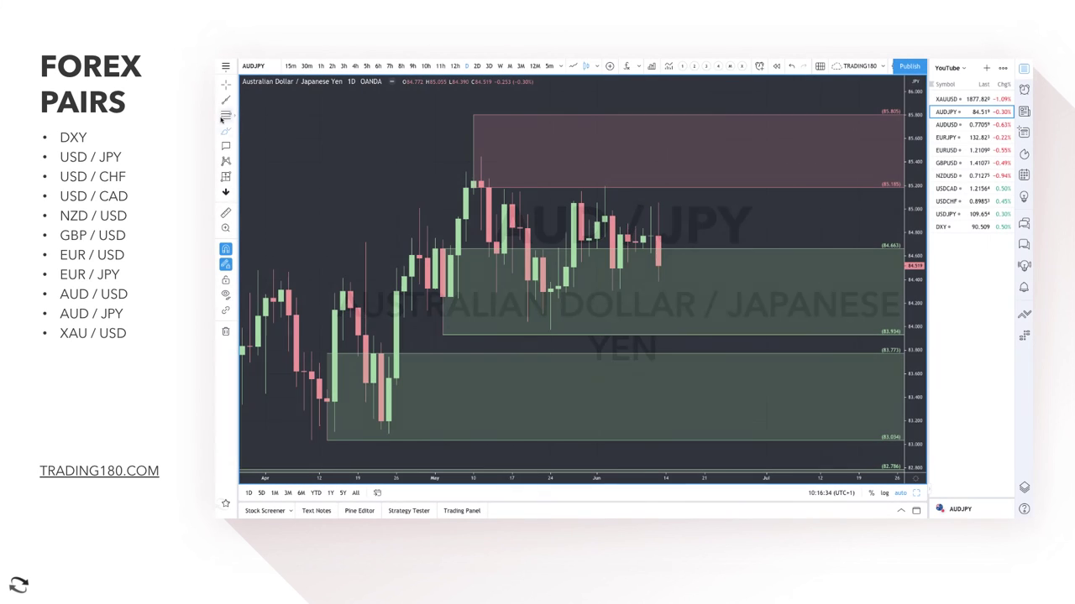
Step: With the Brush, draw a projected AUD/JPY path down from the last candle
{"action": "left_click", "coordinate": [232, 130]}
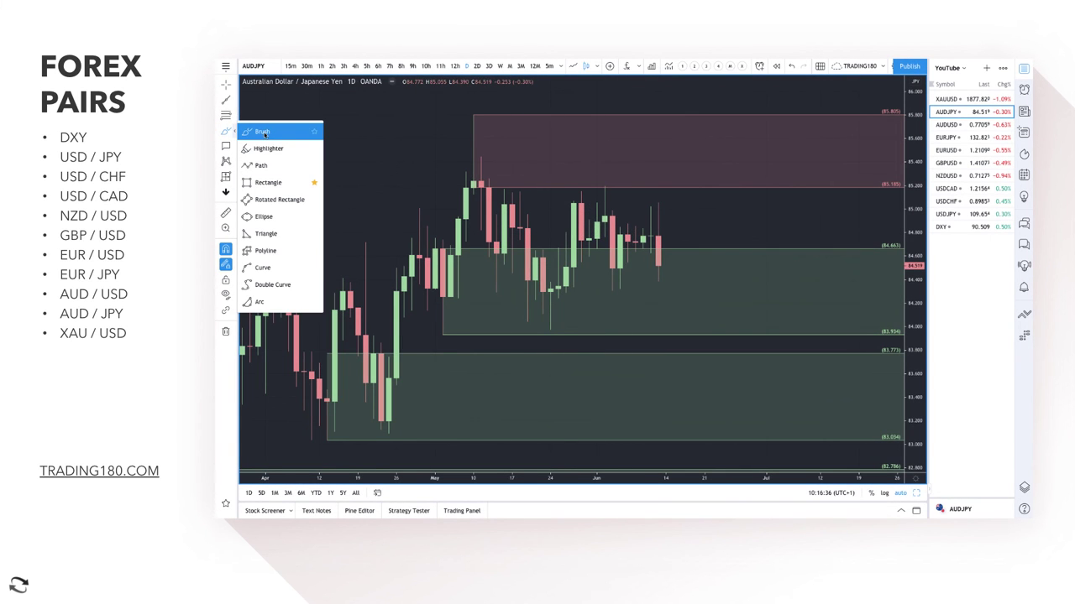
{"action": "left_click", "coordinate": [262, 132]}
{"action": "scroll", "coordinate": [607, 269], "scroll_direction": "down", "scroll_amount": 5}
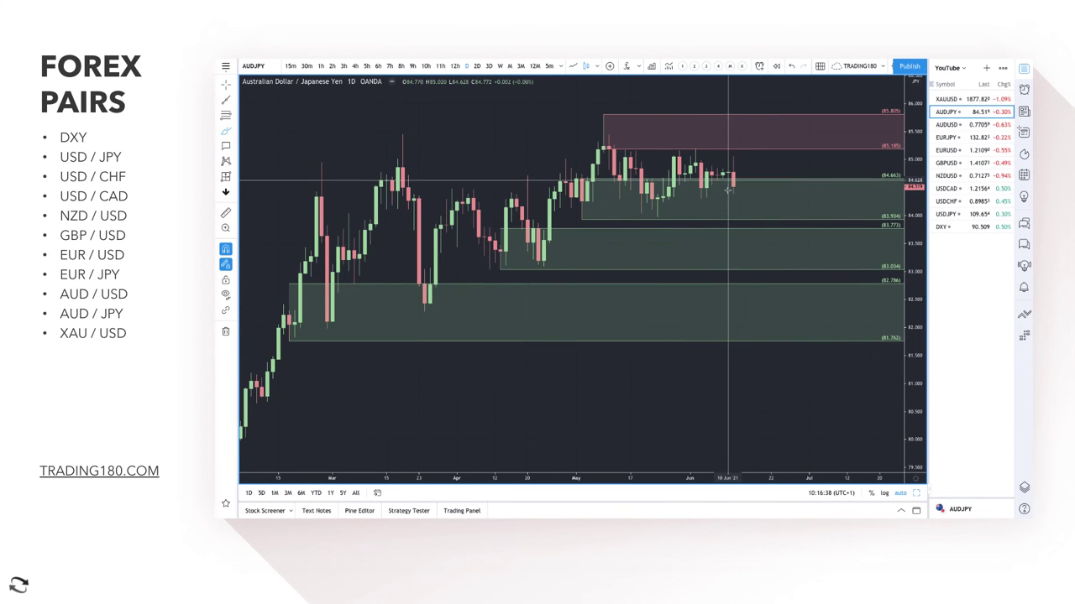
{"action": "mouse_move", "coordinate": [734, 195]}
{"action": "left_mouse_down"}
{"action": "mouse_move", "coordinate": [749, 245]}
{"action": "mouse_move", "coordinate": [806, 207]}
{"action": "mouse_move", "coordinate": [803, 222]}
{"action": "mouse_move", "coordinate": [746, 211]}
{"action": "mouse_move", "coordinate": [780, 181]}
{"action": "mouse_move", "coordinate": [739, 243]}
{"action": "mouse_move", "coordinate": [756, 266]}
{"action": "left_mouse_up"}
Step: Draw an upward arrow and a downward arrow below it on the chart's left side
{"action": "scroll", "coordinate": [629, 101], "scroll_direction": "down", "scroll_amount": 3}
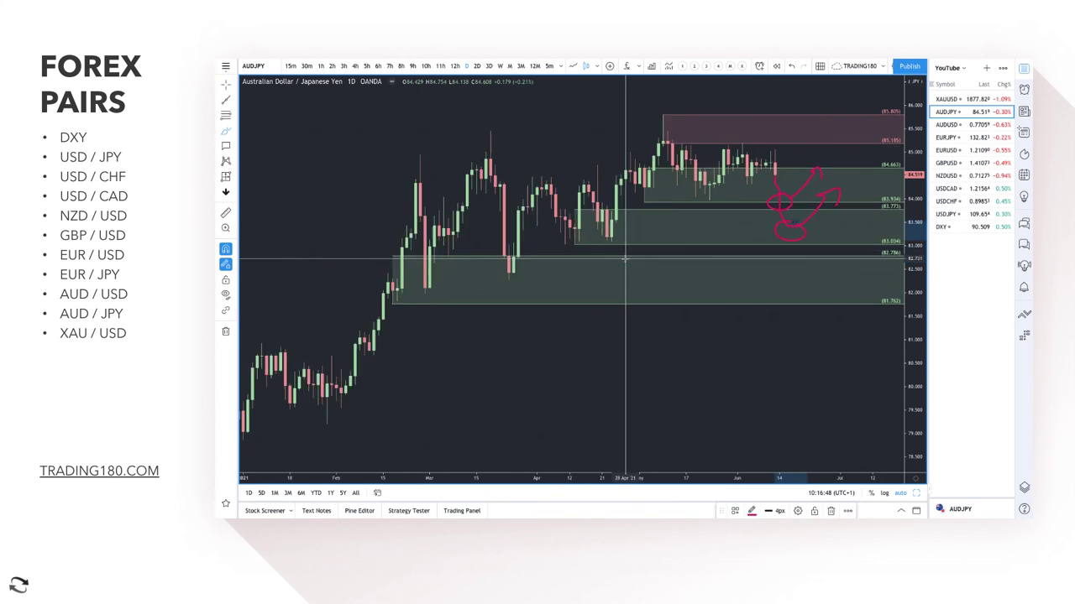
{"action": "mouse_move", "coordinate": [304, 155]}
{"action": "left_mouse_down"}
{"action": "mouse_move", "coordinate": [301, 107]}
{"action": "mouse_move", "coordinate": [316, 110]}
{"action": "left_mouse_up"}
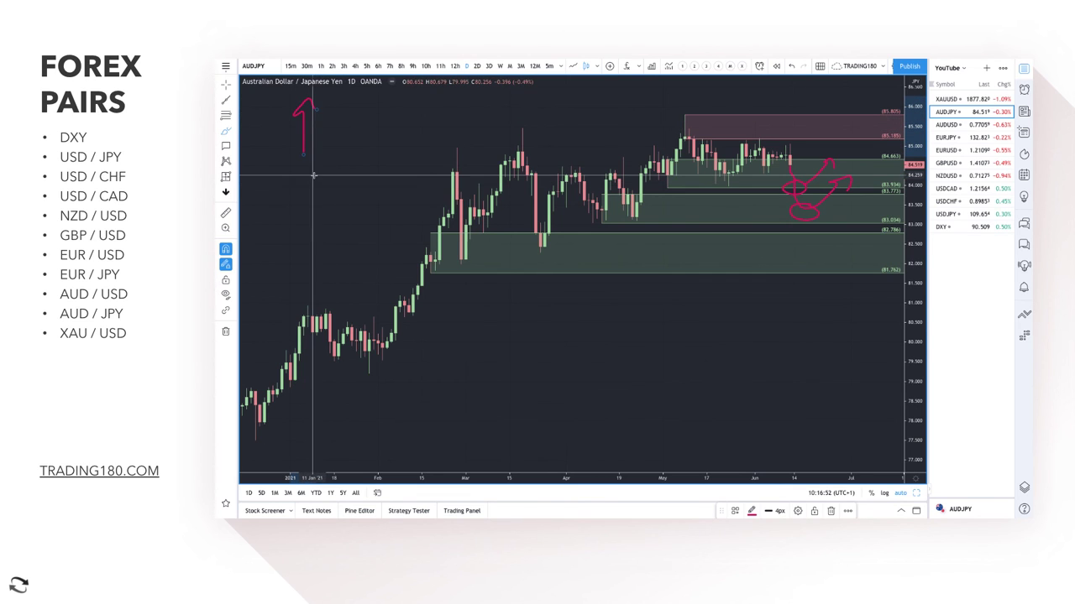
{"action": "mouse_move", "coordinate": [300, 176]}
{"action": "left_mouse_down"}
{"action": "mouse_move", "coordinate": [293, 236]}
{"action": "mouse_move", "coordinate": [309, 228]}
{"action": "left_mouse_up"}
Step: Sketch a path rising from the latest candles into the red supply zone
{"action": "scroll", "coordinate": [496, 218], "scroll_direction": "right", "scroll_amount": 3}
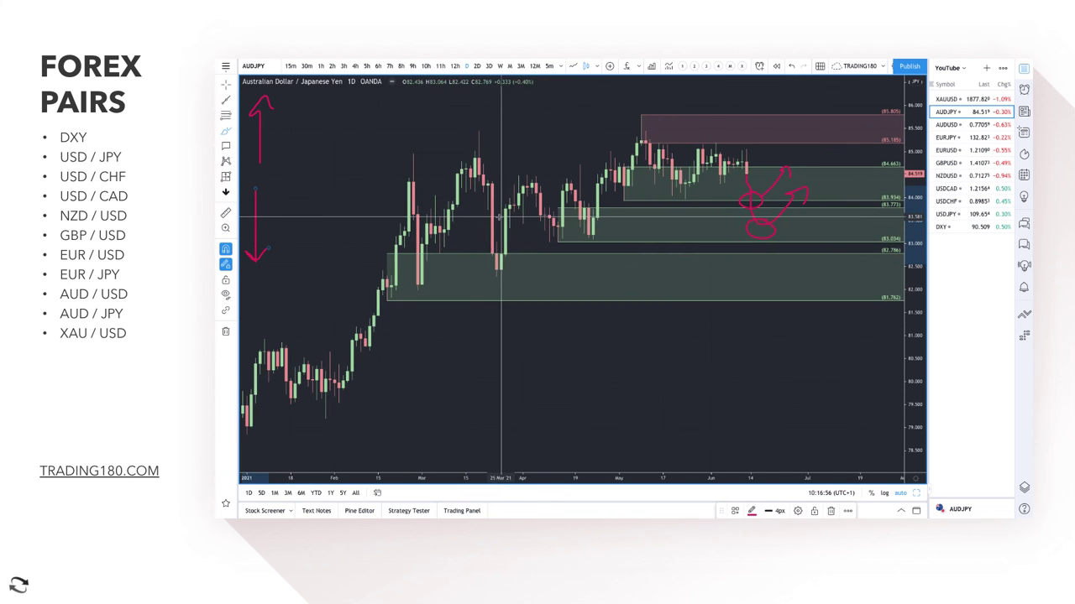
{"action": "scroll", "coordinate": [647, 222], "scroll_direction": "up", "scroll_amount": 3}
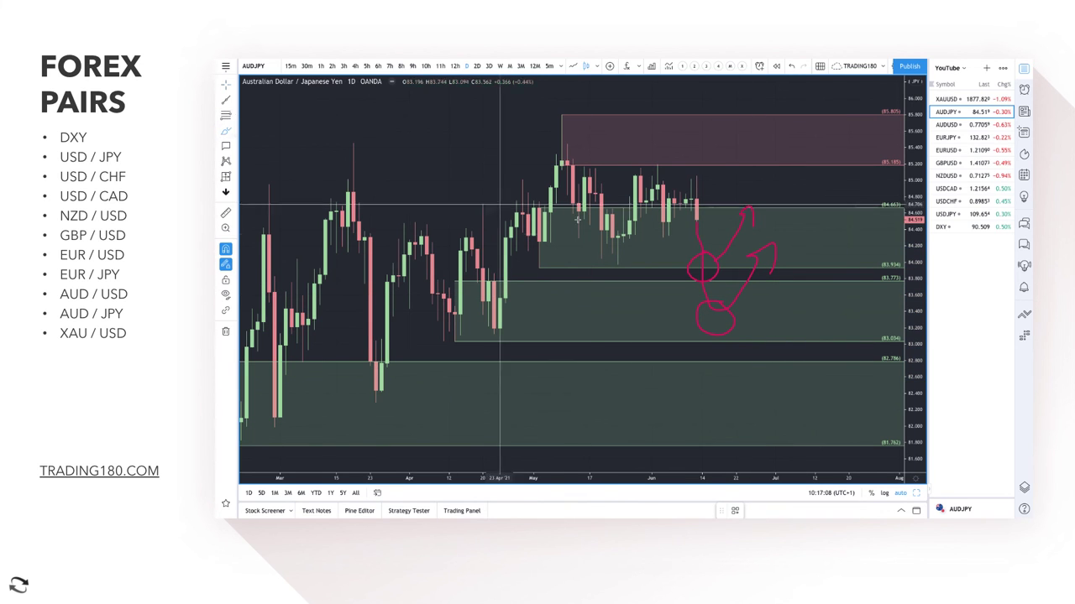
{"action": "left_click", "coordinate": [696, 218]}
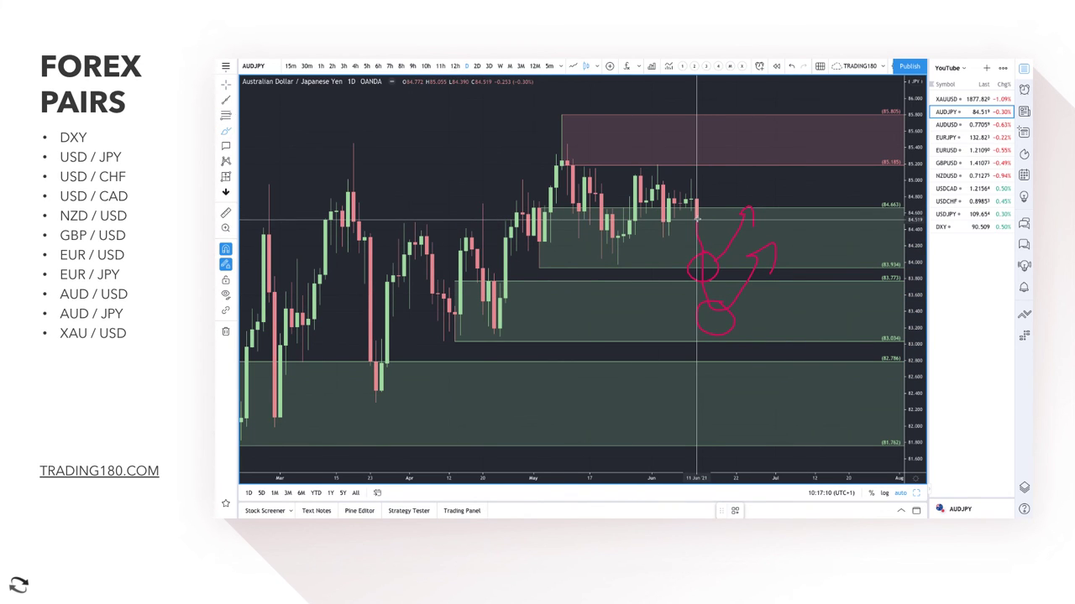
{"action": "mouse_move", "coordinate": [696, 219]}
{"action": "left_mouse_down"}
{"action": "mouse_move", "coordinate": [744, 143]}
{"action": "mouse_move", "coordinate": [784, 141]}
{"action": "mouse_move", "coordinate": [821, 191]}
{"action": "left_mouse_up"}
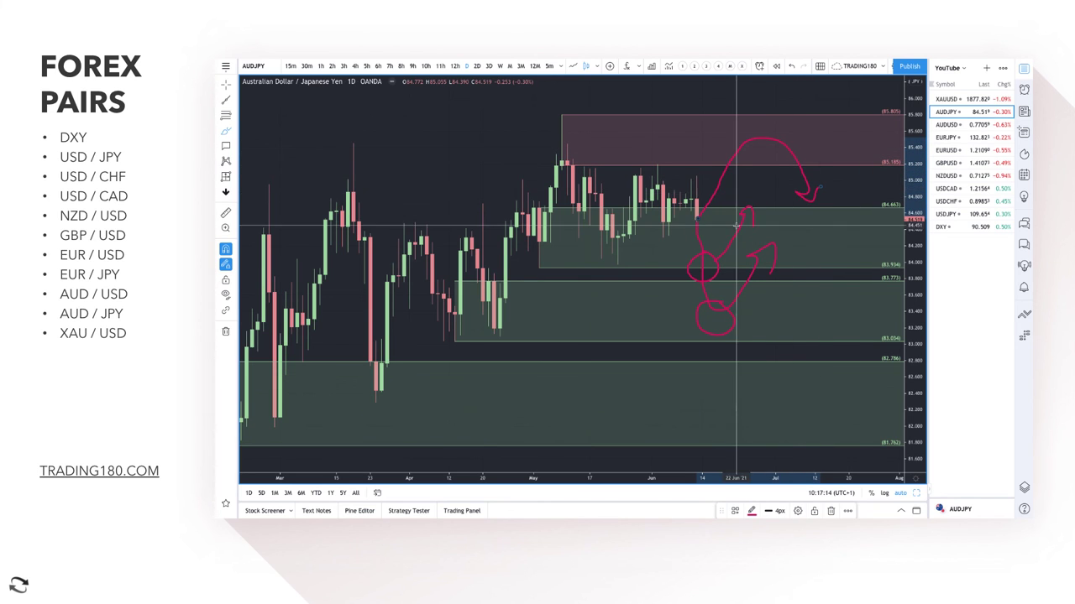
{"action": "scroll", "coordinate": [796, 227], "scroll_direction": "down", "scroll_amount": 3}
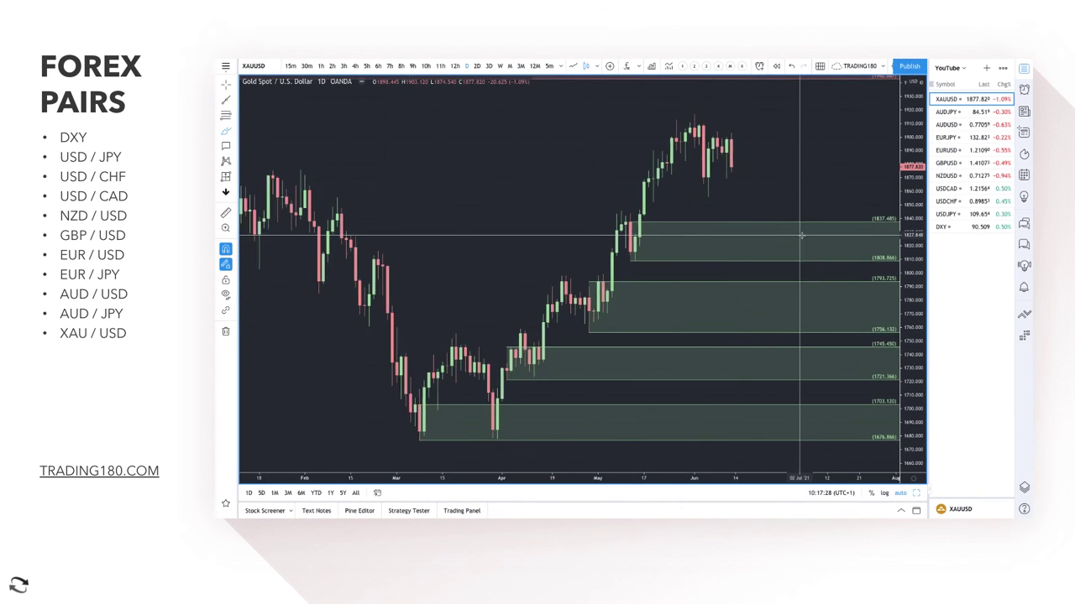
Step: Draw a pink supply zone rectangle spanning 1916.615–1900.240 above the recent gold highs
{"action": "scroll", "coordinate": [801, 236], "scroll_direction": "down", "scroll_amount": 3}
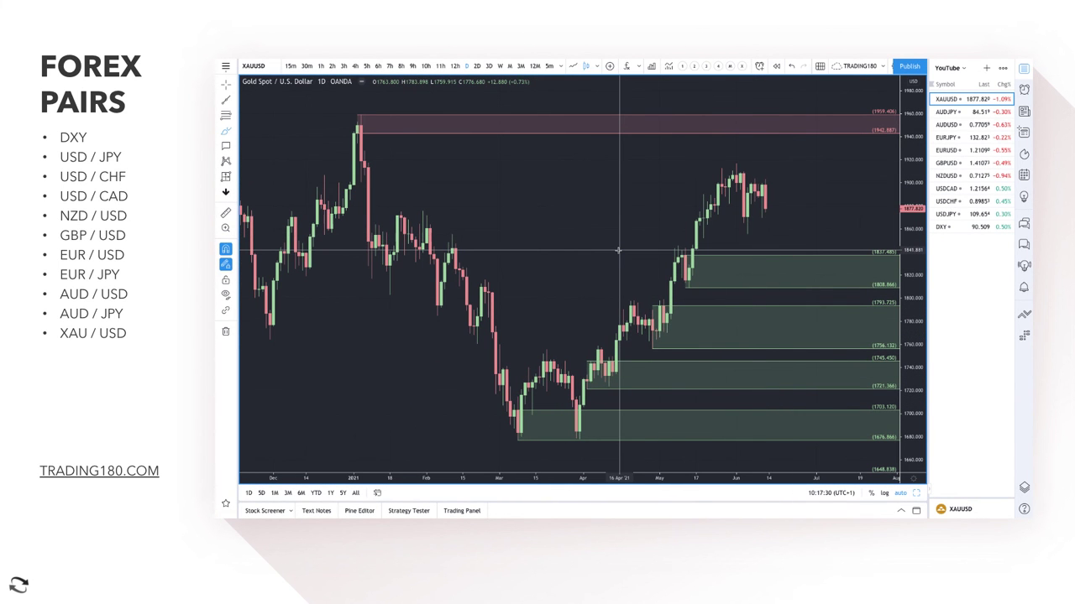
{"action": "left_click", "coordinate": [225, 132]}
{"action": "left_click", "coordinate": [273, 132]}
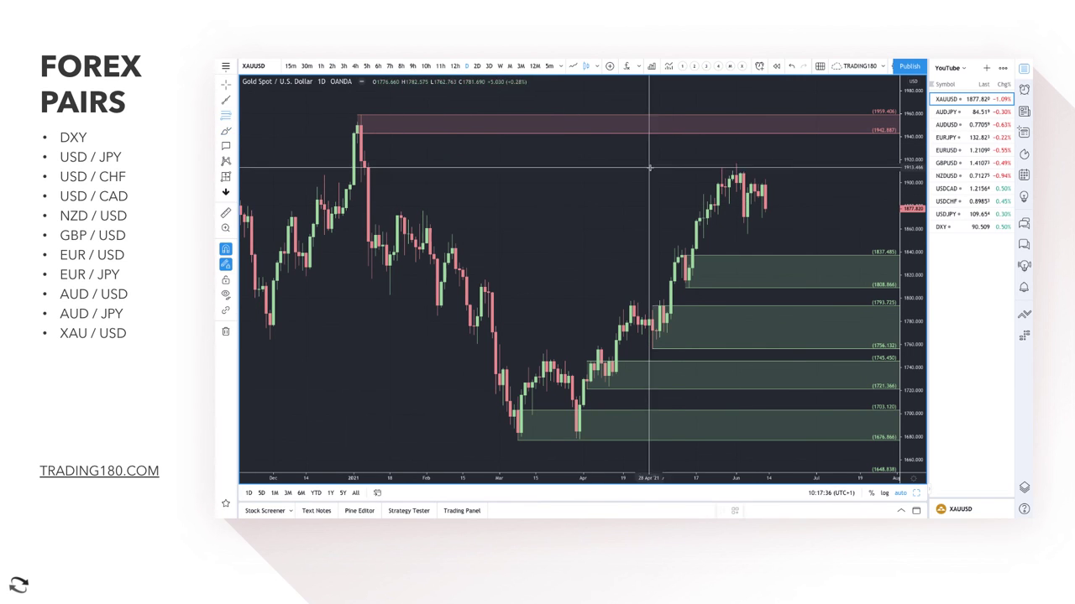
{"action": "left_click", "coordinate": [734, 182]}
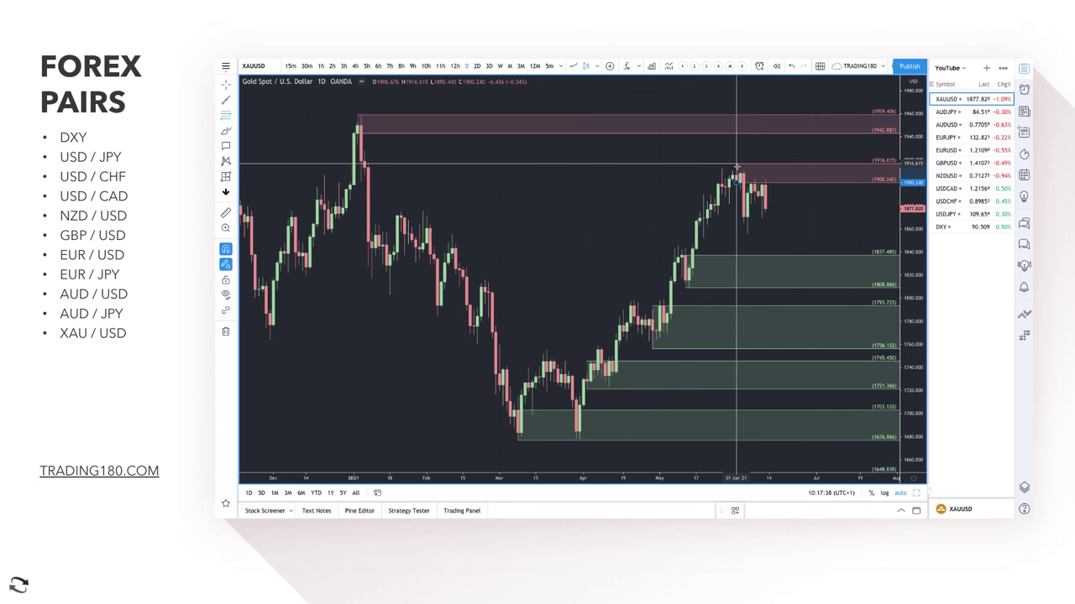
{"action": "left_click", "coordinate": [736, 162]}
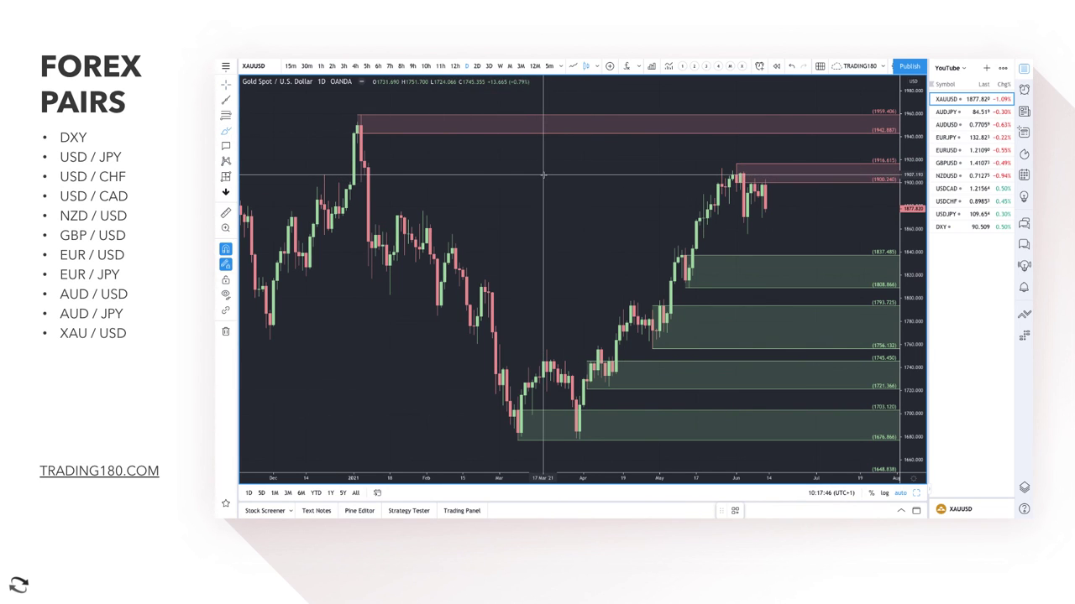
Step: Sketch an upward arrow, a path into the upper supply zone, and the rally from the April low
{"action": "mouse_move", "coordinate": [583, 225]}
{"action": "left_mouse_down"}
{"action": "mouse_move", "coordinate": [587, 173]}
{"action": "mouse_move", "coordinate": [603, 175]}
{"action": "left_mouse_up"}
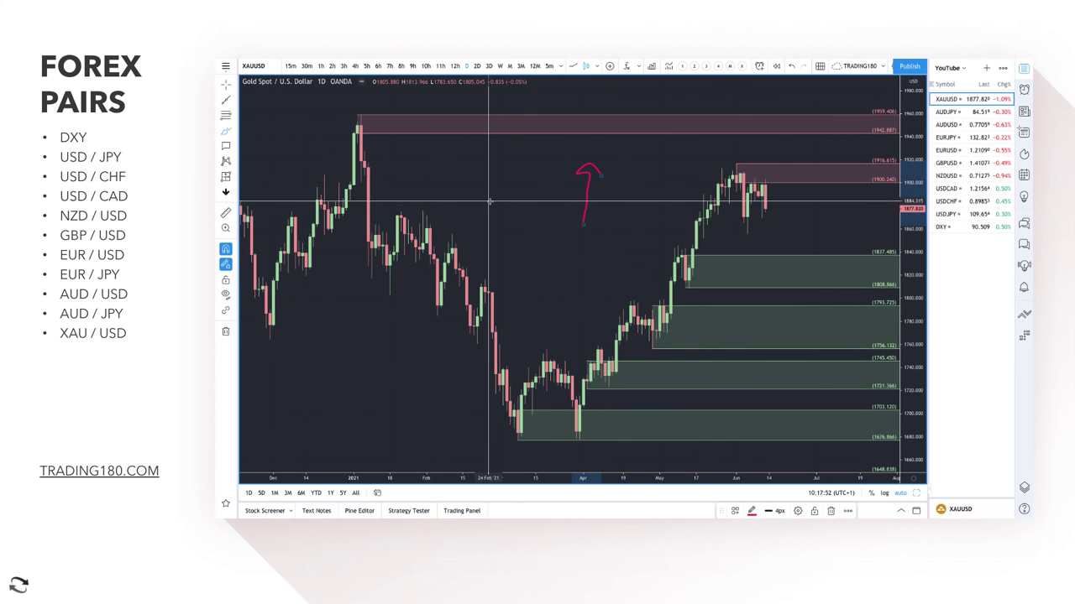
{"action": "mouse_move", "coordinate": [764, 211]}
{"action": "left_mouse_down"}
{"action": "mouse_move", "coordinate": [822, 123]}
{"action": "mouse_move", "coordinate": [831, 134]}
{"action": "mouse_move", "coordinate": [866, 101]}
{"action": "left_mouse_up"}
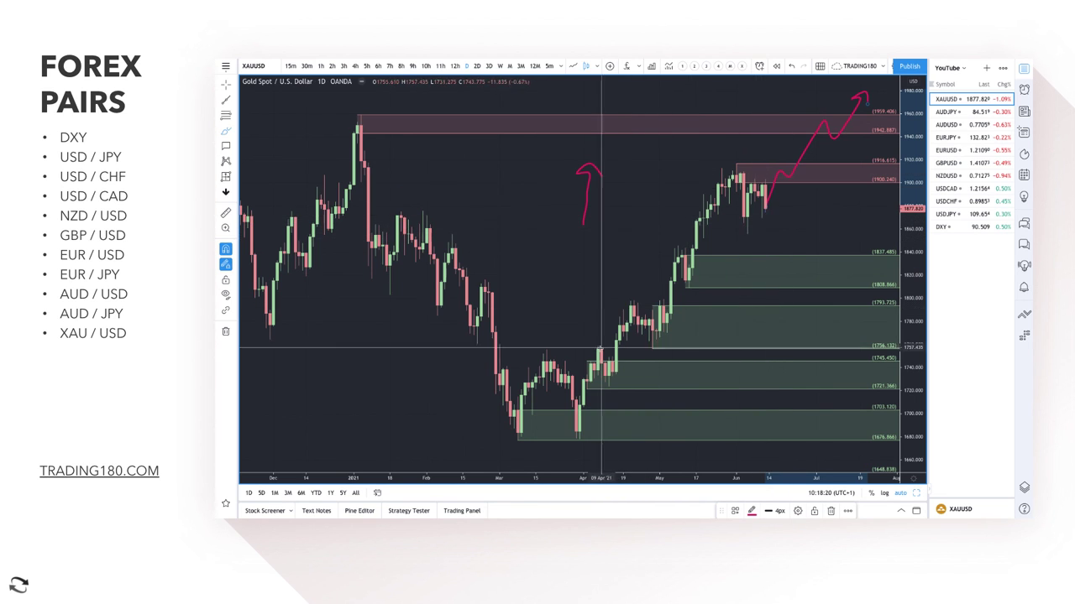
{"action": "left_click_drag", "start_coordinate": [576, 427], "coordinate": [732, 168]}
Step: Draw a dip-and-rebound, a rising path, a drop toward 1837 demand, and a downward turn
{"action": "scroll", "coordinate": [763, 311], "scroll_direction": "up", "scroll_amount": 5}
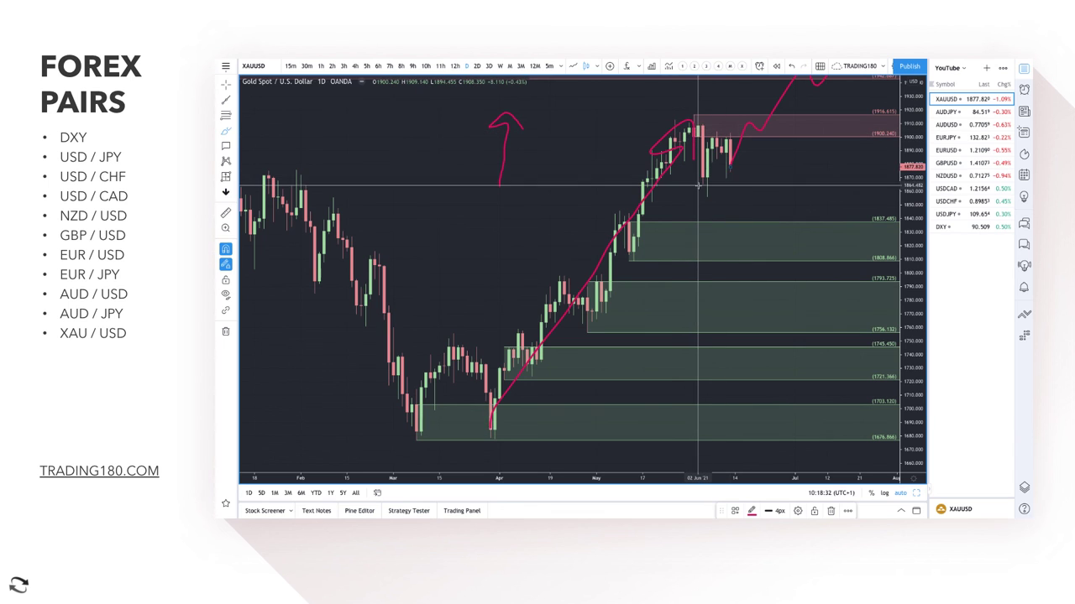
{"action": "mouse_move", "coordinate": [704, 125]}
{"action": "left_mouse_down"}
{"action": "mouse_move", "coordinate": [706, 191]}
{"action": "mouse_move", "coordinate": [738, 151]}
{"action": "left_mouse_up"}
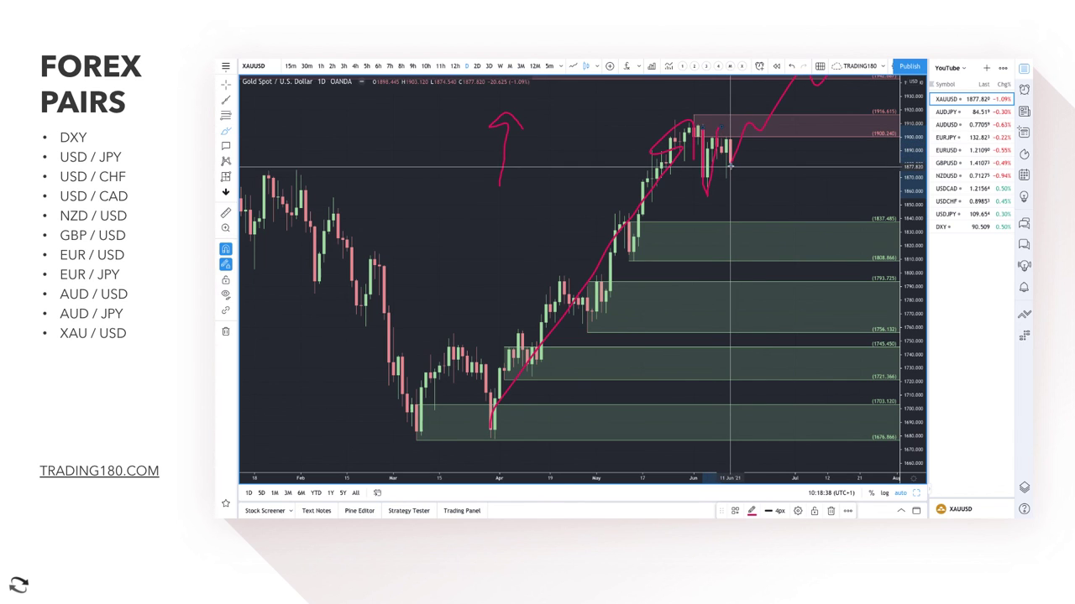
{"action": "mouse_move", "coordinate": [732, 161]}
{"action": "left_mouse_down"}
{"action": "mouse_move", "coordinate": [763, 80]}
{"action": "mouse_move", "coordinate": [768, 140]}
{"action": "mouse_move", "coordinate": [821, 109]}
{"action": "left_mouse_up"}
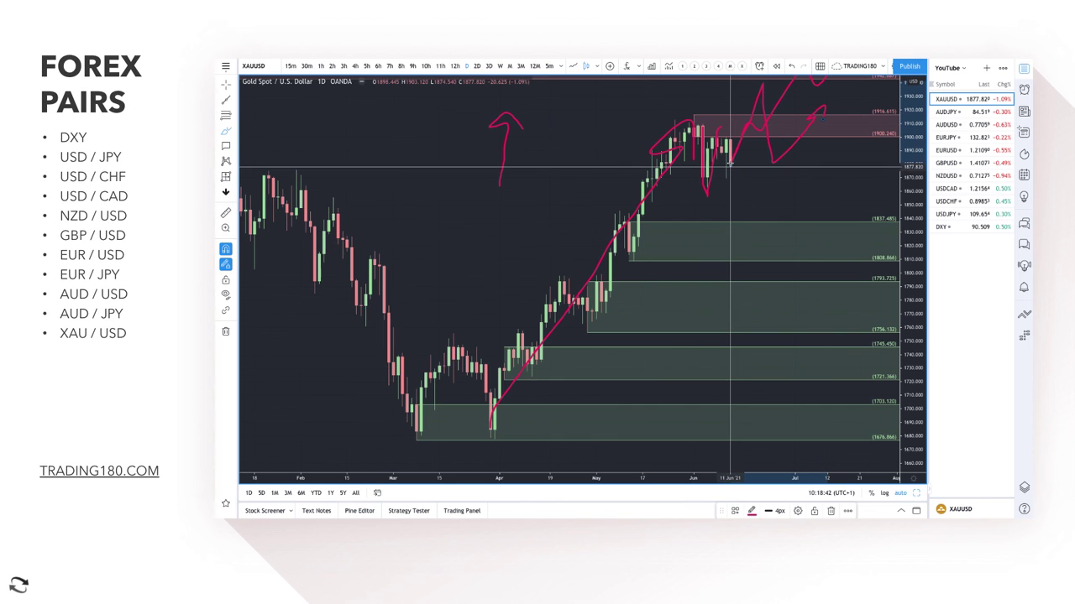
{"action": "mouse_move", "coordinate": [736, 182]}
{"action": "left_mouse_down"}
{"action": "mouse_move", "coordinate": [752, 242]}
{"action": "mouse_move", "coordinate": [813, 186]}
{"action": "mouse_move", "coordinate": [820, 206]}
{"action": "left_mouse_up"}
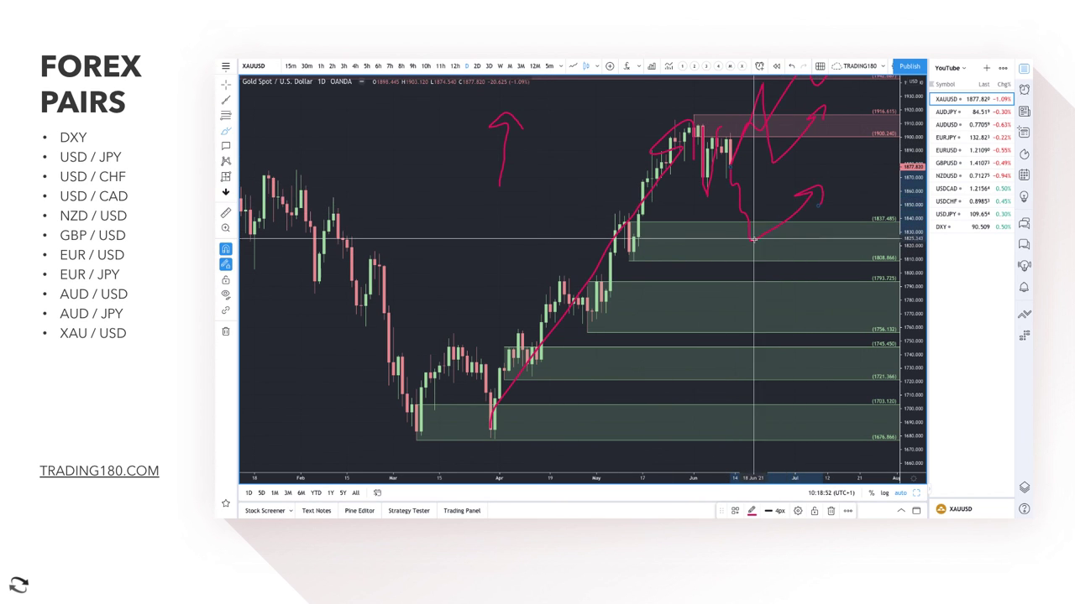
{"action": "scroll", "coordinate": [746, 236], "scroll_direction": "down", "scroll_amount": 3}
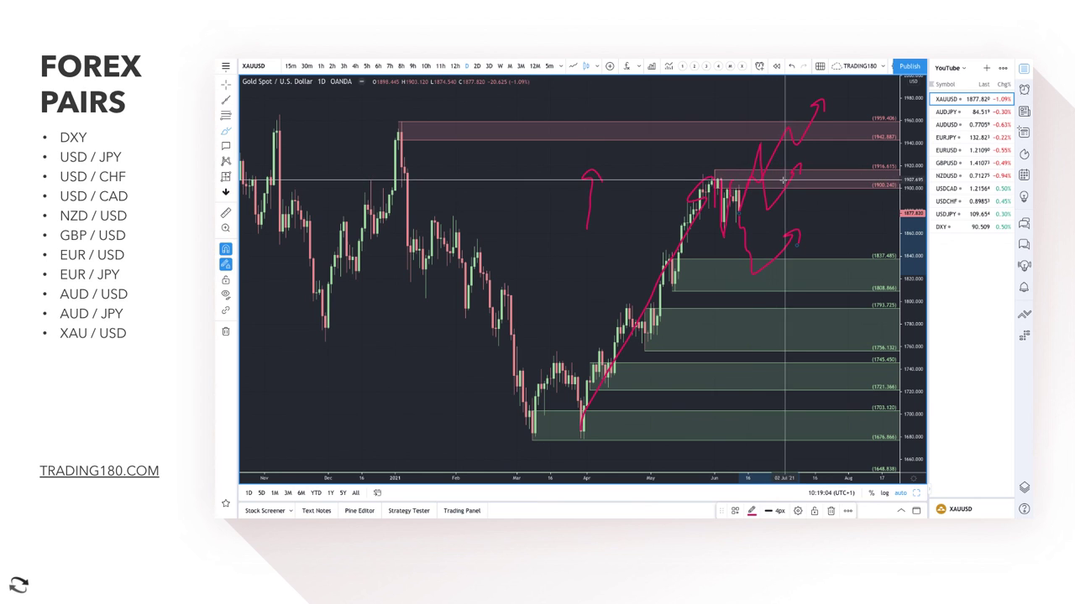
{"action": "left_click_drag", "start_coordinate": [820, 132], "coordinate": [835, 175]}
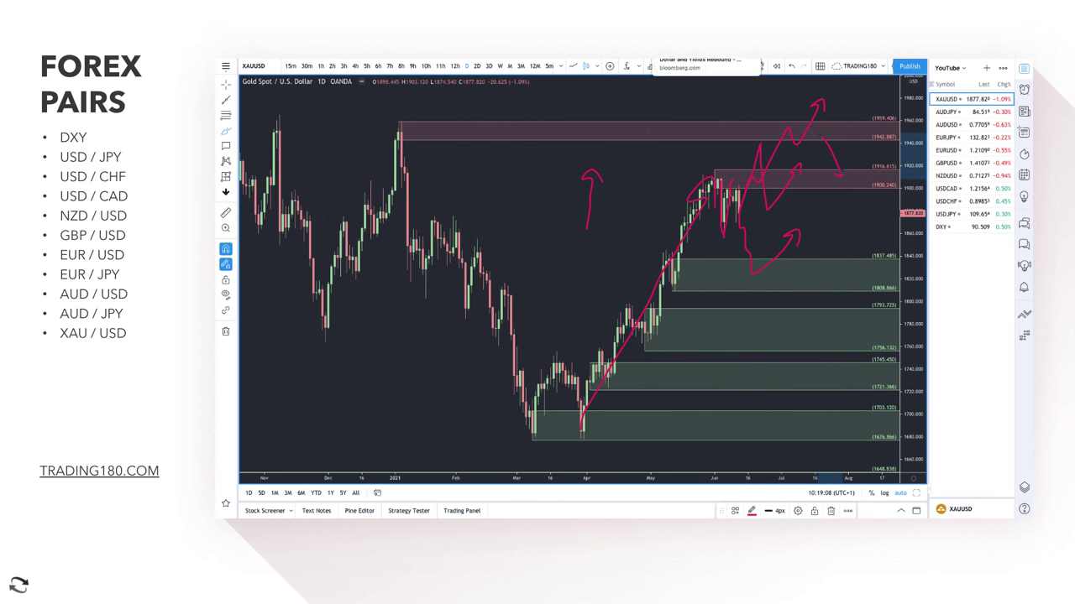
Step: Review the Bloomberg gold article, then return to the gold chart
{"action": "left_click", "coordinate": [671, 59]}
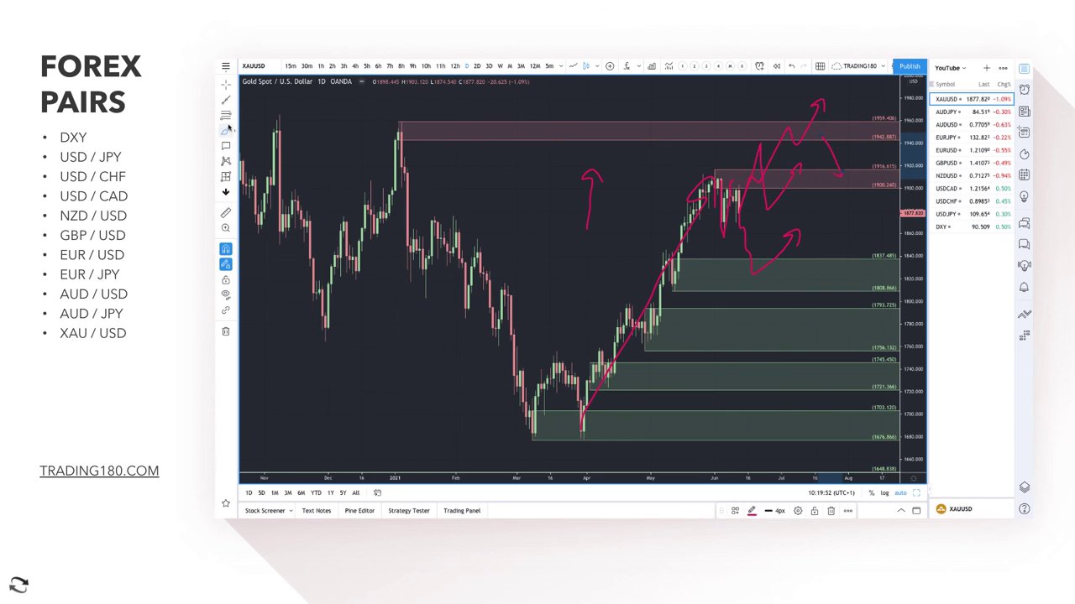
{"action": "left_click", "coordinate": [225, 132]}
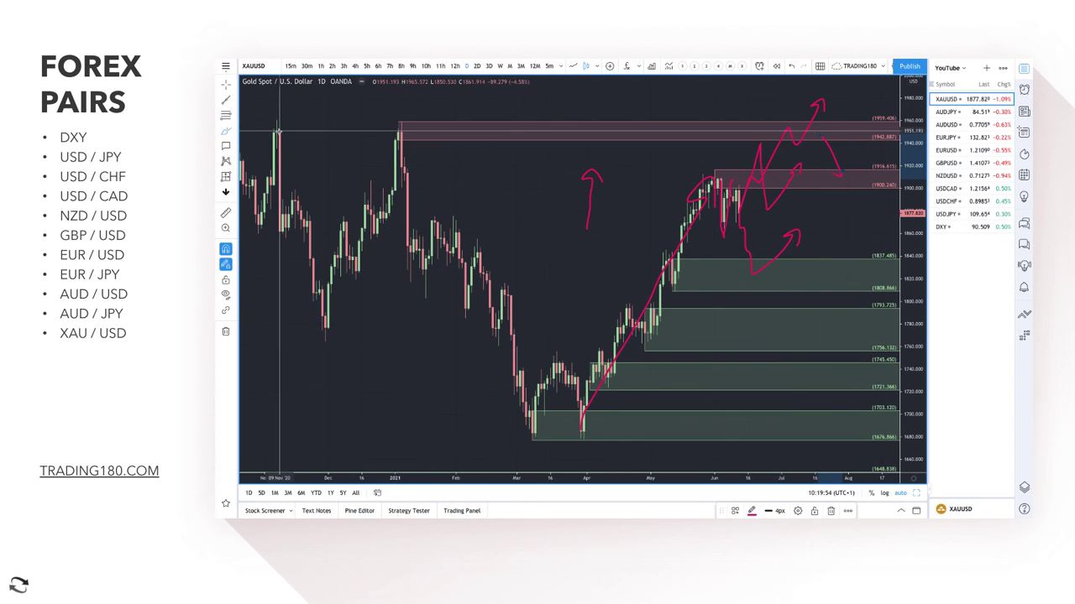
{"action": "left_click", "coordinate": [470, 131]}
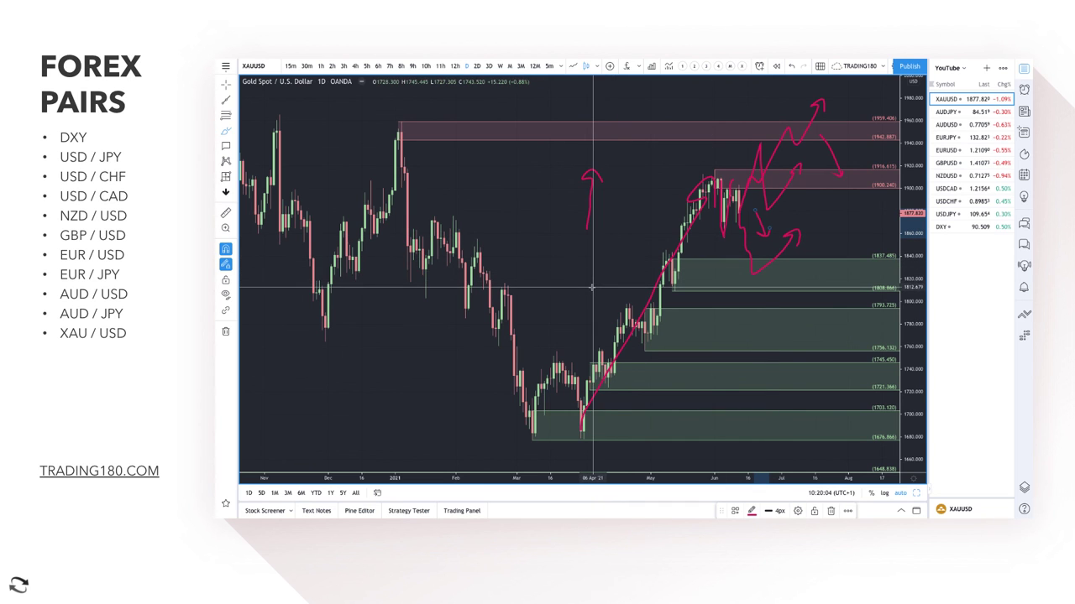
Step: Draw a second upward arrow below the first and hide the watchlist
{"action": "mouse_move", "coordinate": [592, 287]}
{"action": "left_mouse_down"}
{"action": "mouse_move", "coordinate": [592, 243]}
{"action": "mouse_move", "coordinate": [586, 251]}
{"action": "mouse_move", "coordinate": [602, 250]}
{"action": "left_mouse_up"}
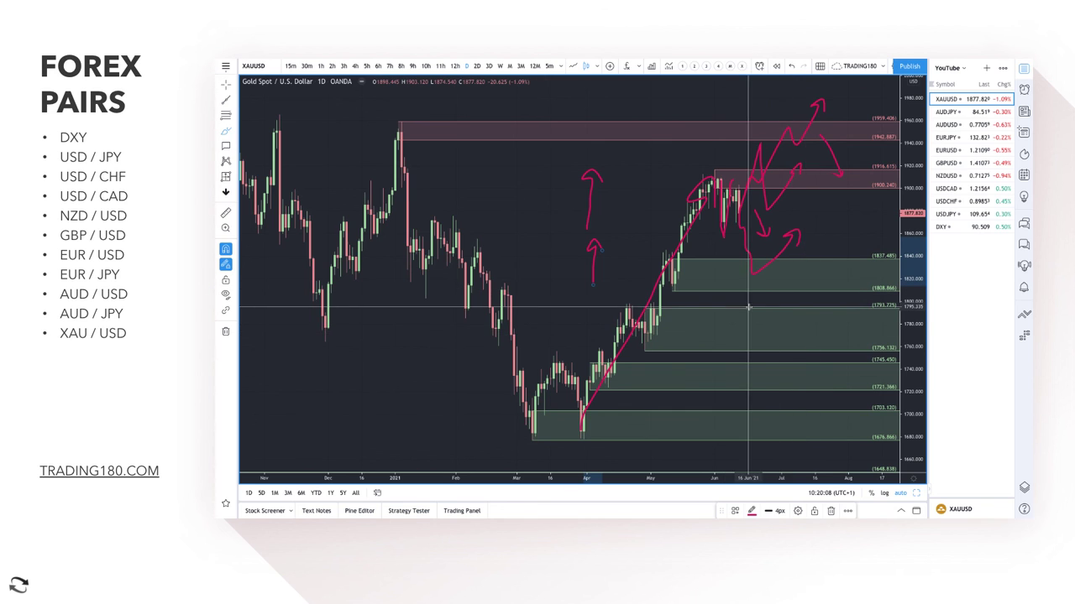
{"action": "scroll", "coordinate": [819, 313], "scroll_direction": "up", "scroll_amount": 2}
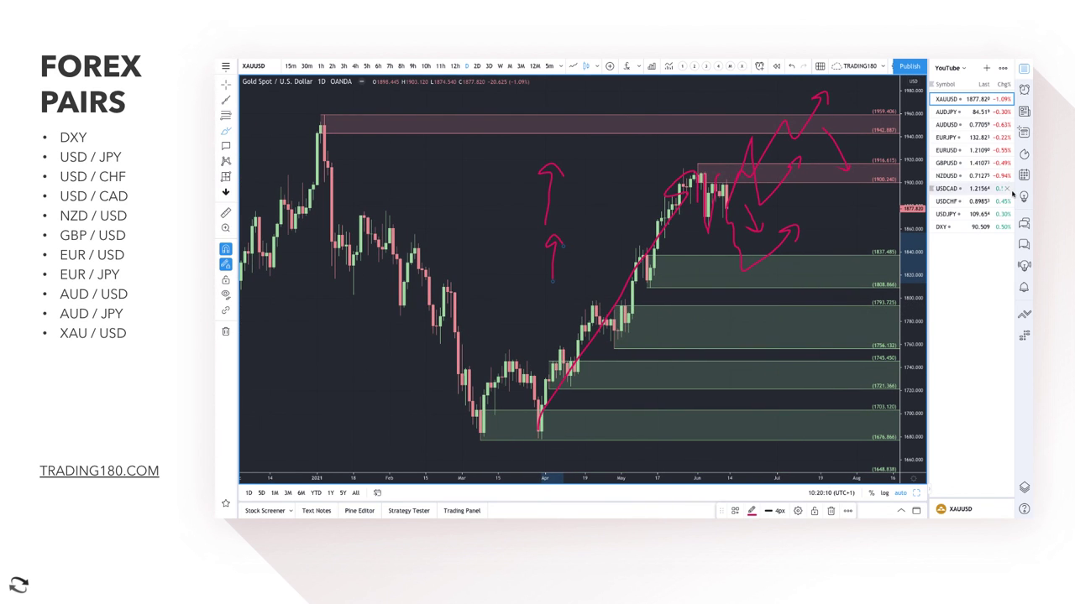
{"action": "left_click", "coordinate": [1025, 70]}
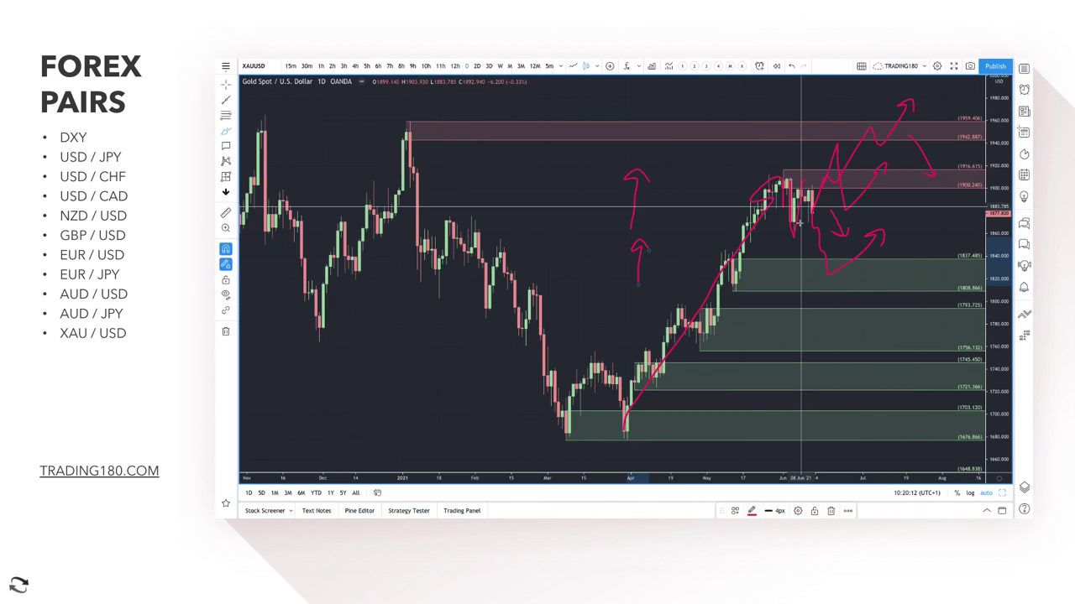